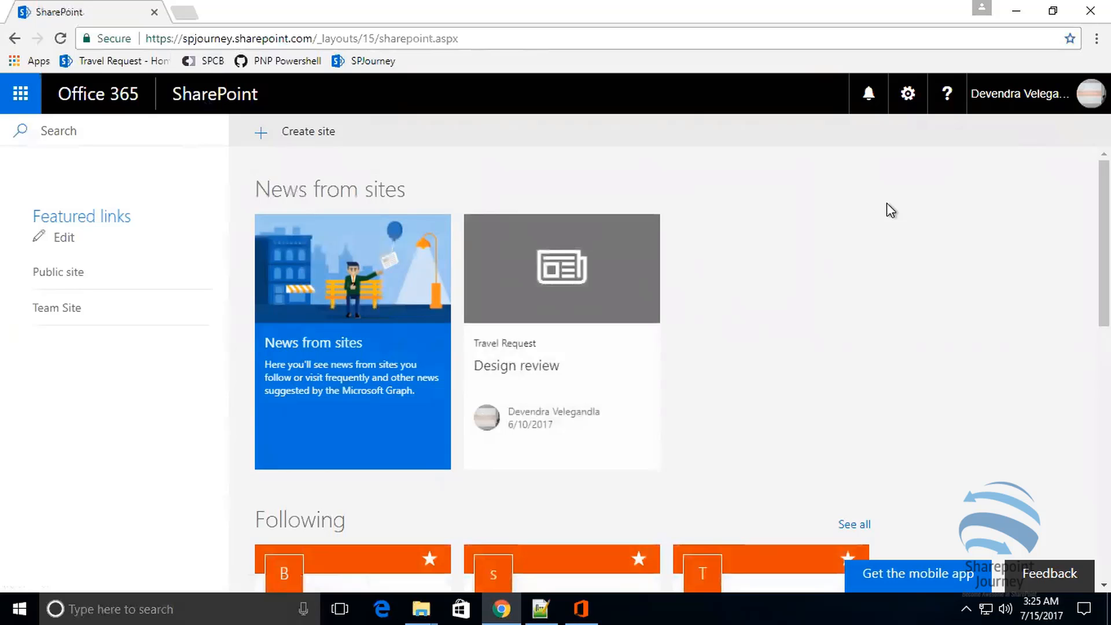
- Start creating a new communication site
click(301, 133)
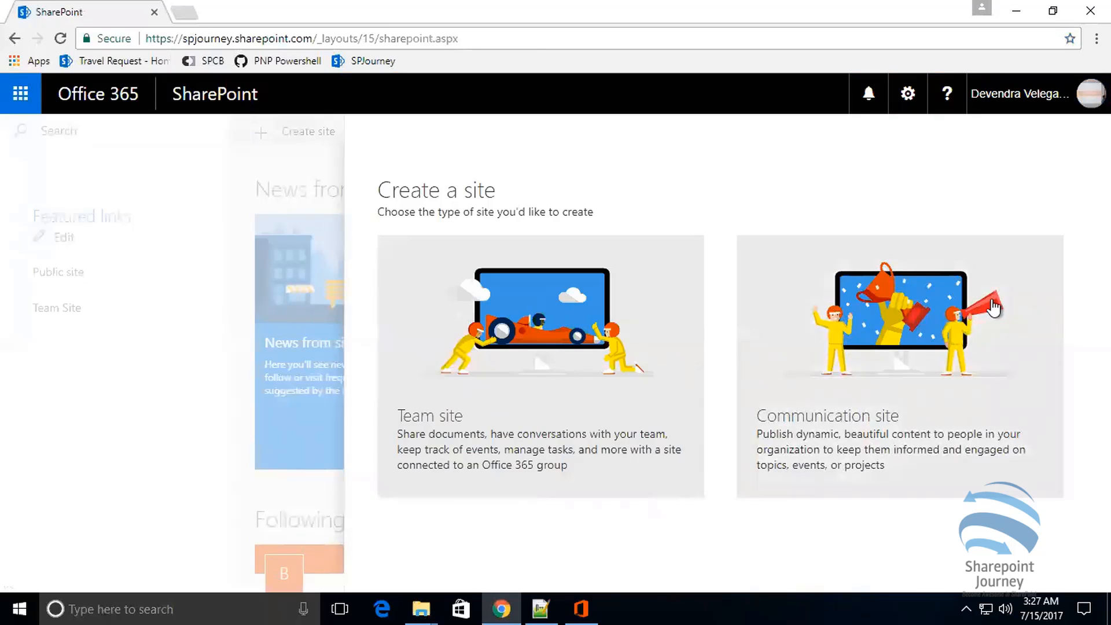
click(908, 340)
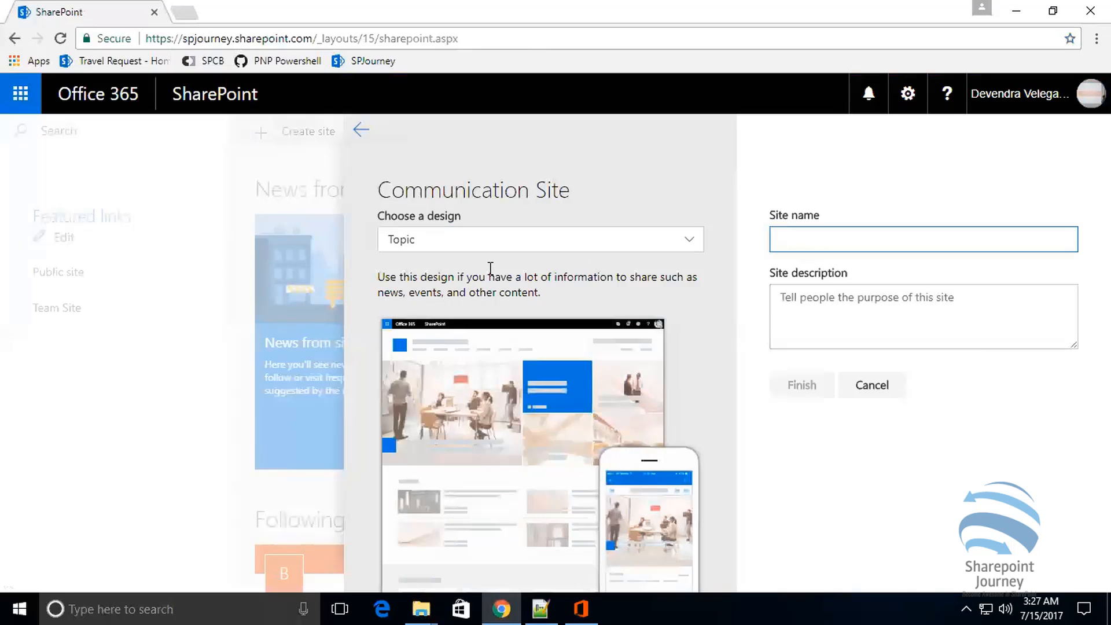
- Preview the Showcase and Blank designs for the communication site, and return to the Topic design
click(507, 252)
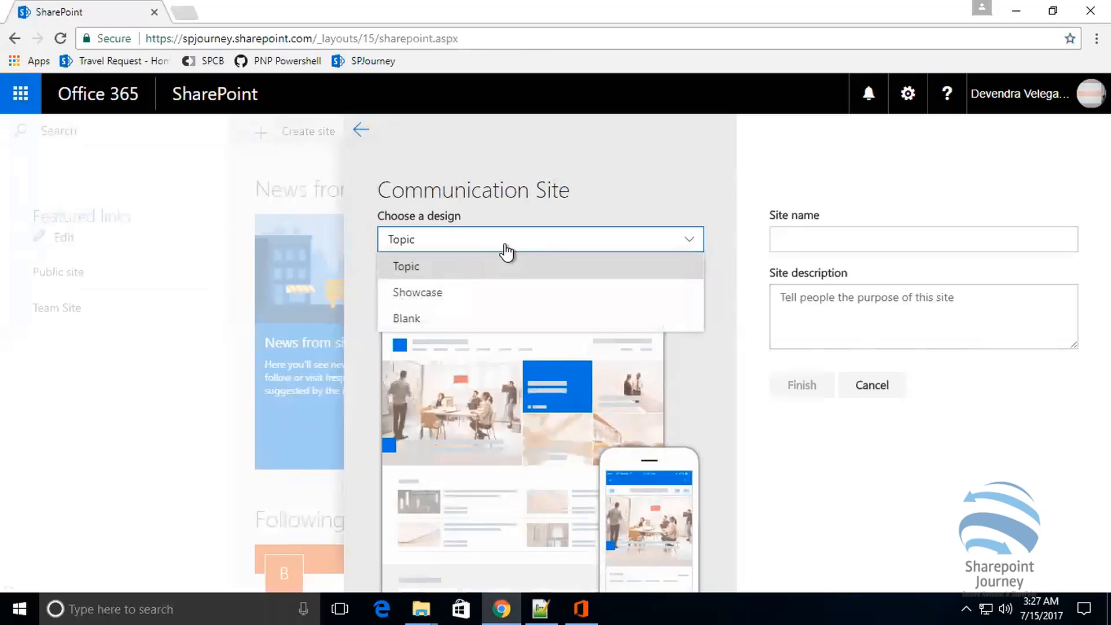
click(473, 304)
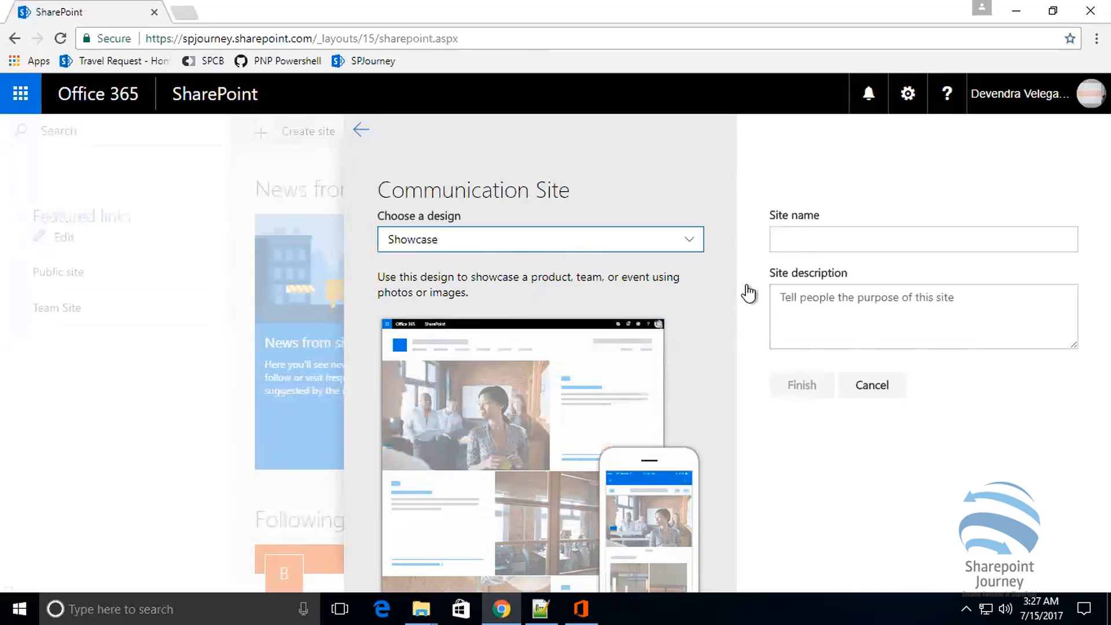
click(598, 247)
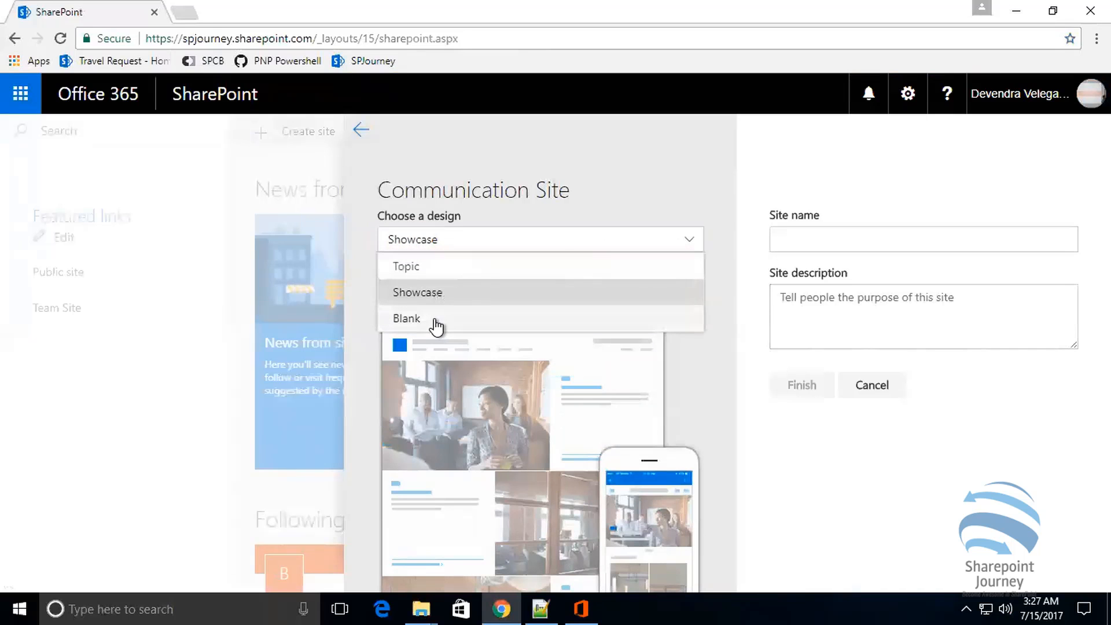
click(437, 322)
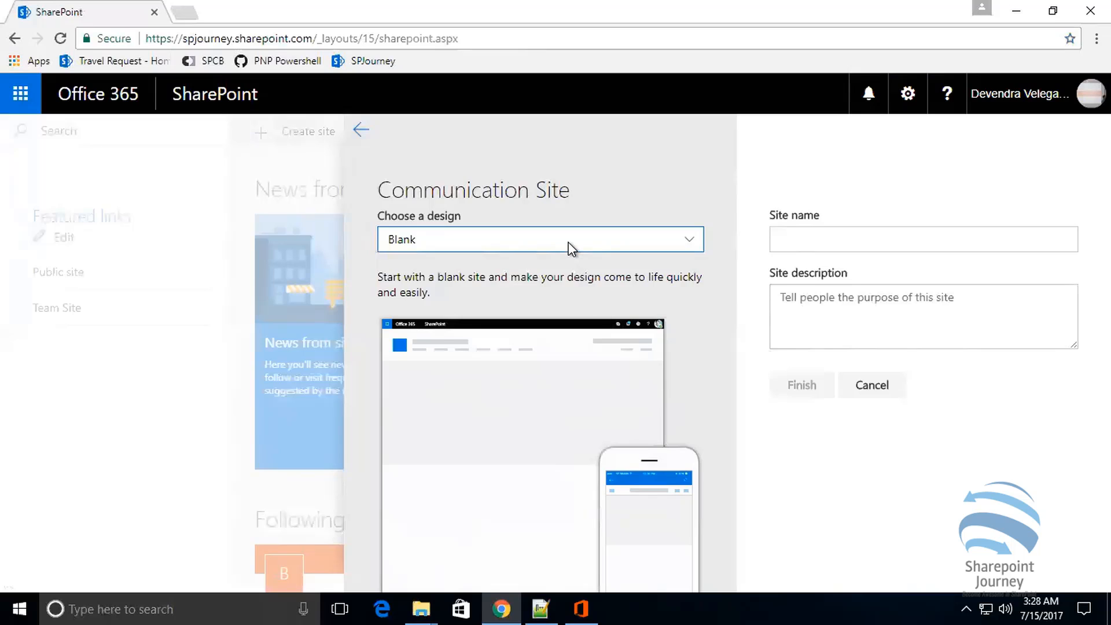
click(549, 245)
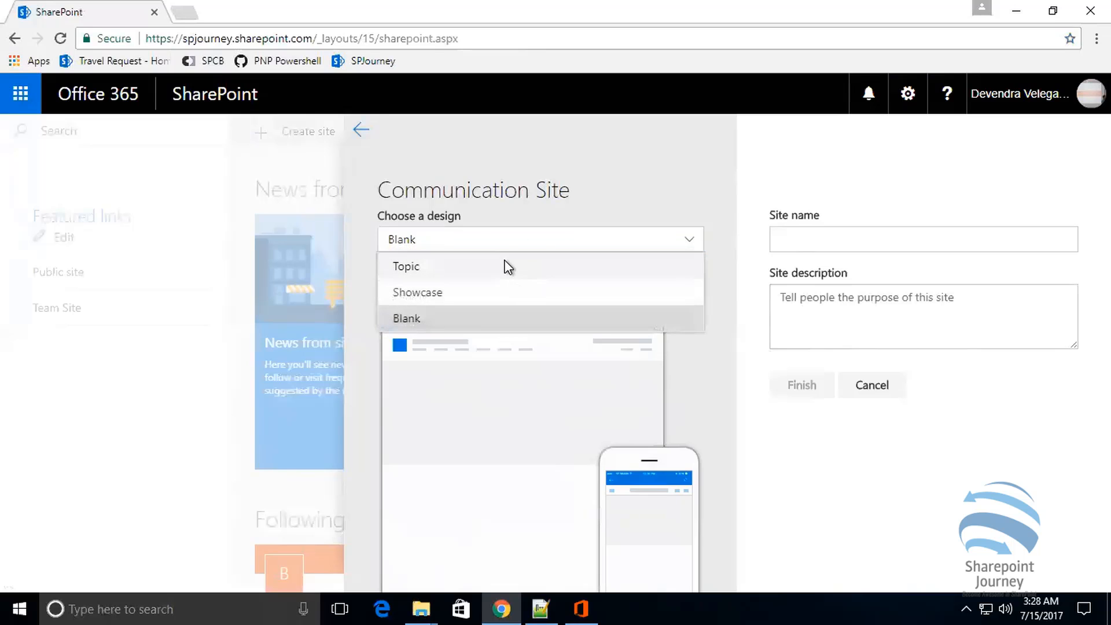
click(507, 267)
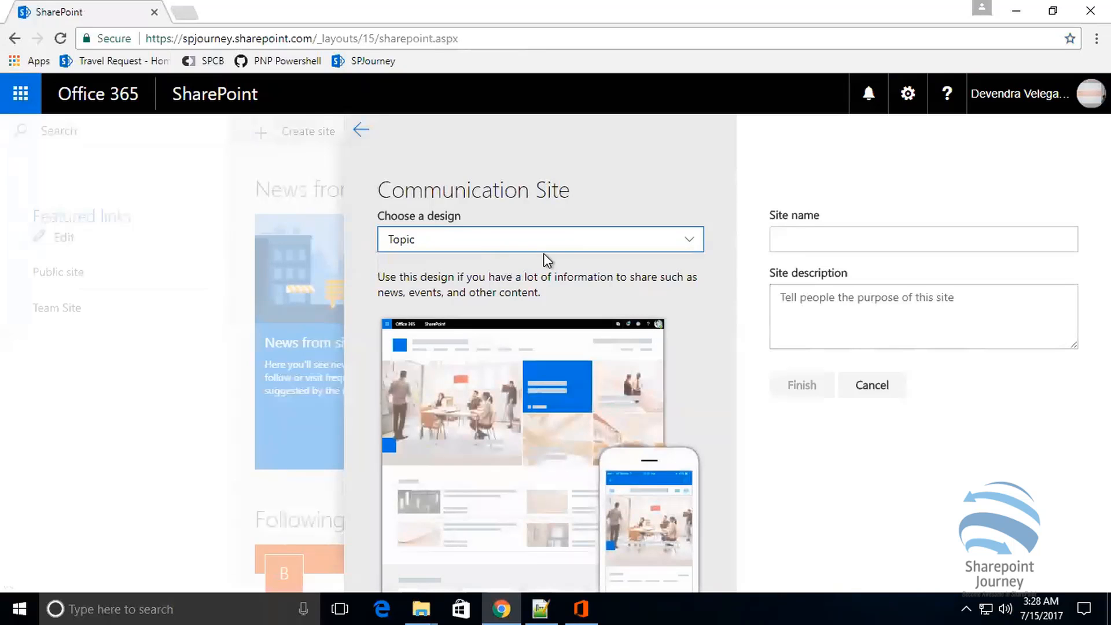
- Name the communication site SharePoint Training and finish creating it
click(816, 249)
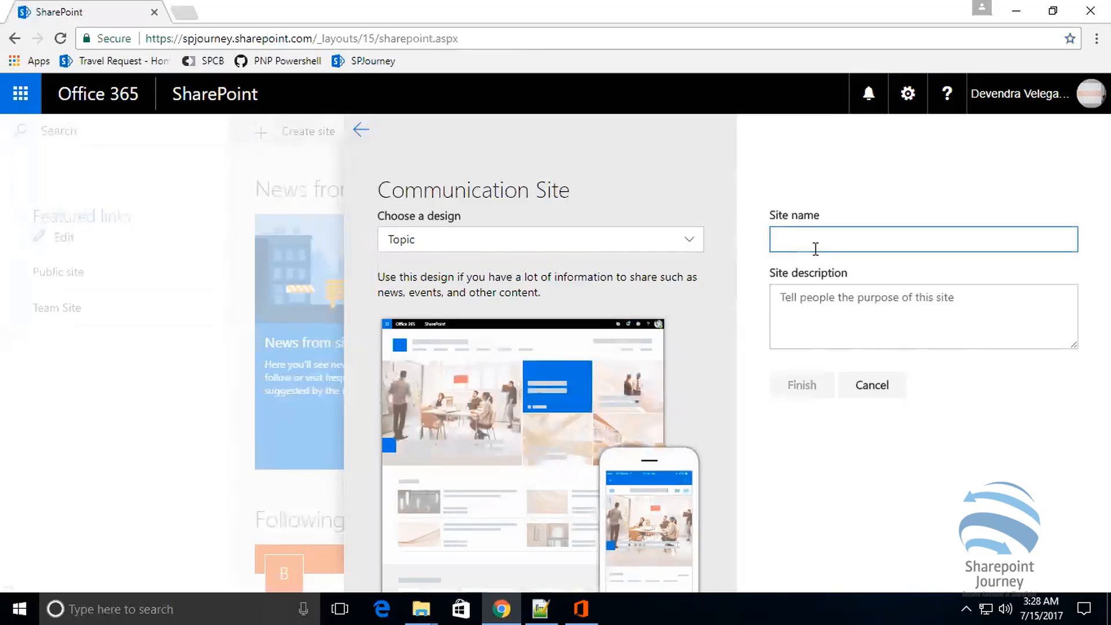
text(S)
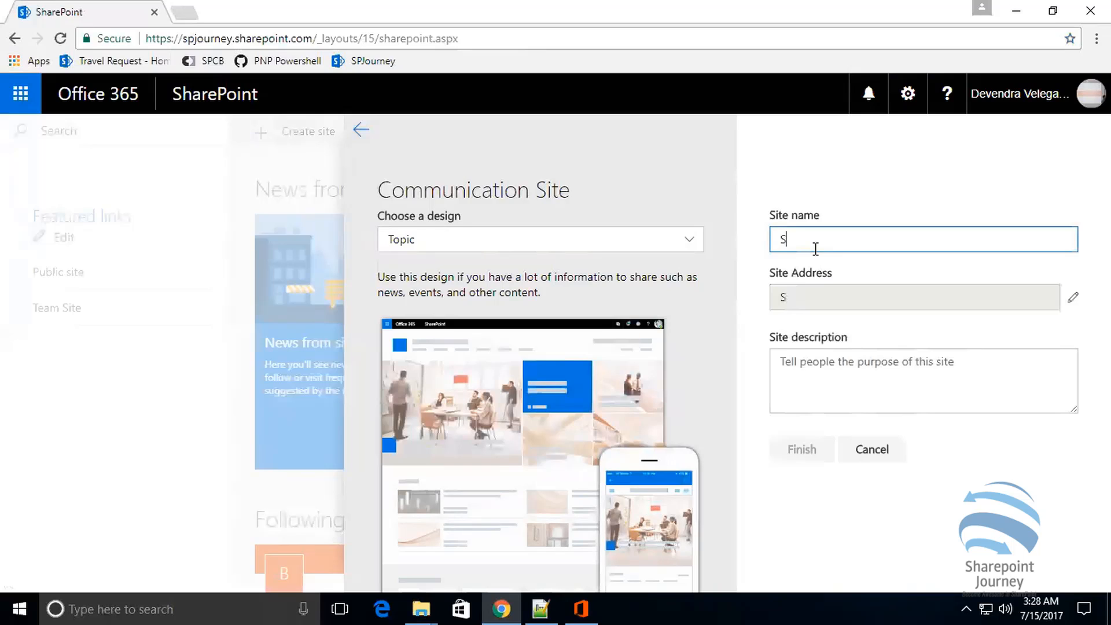
text(harePoint)
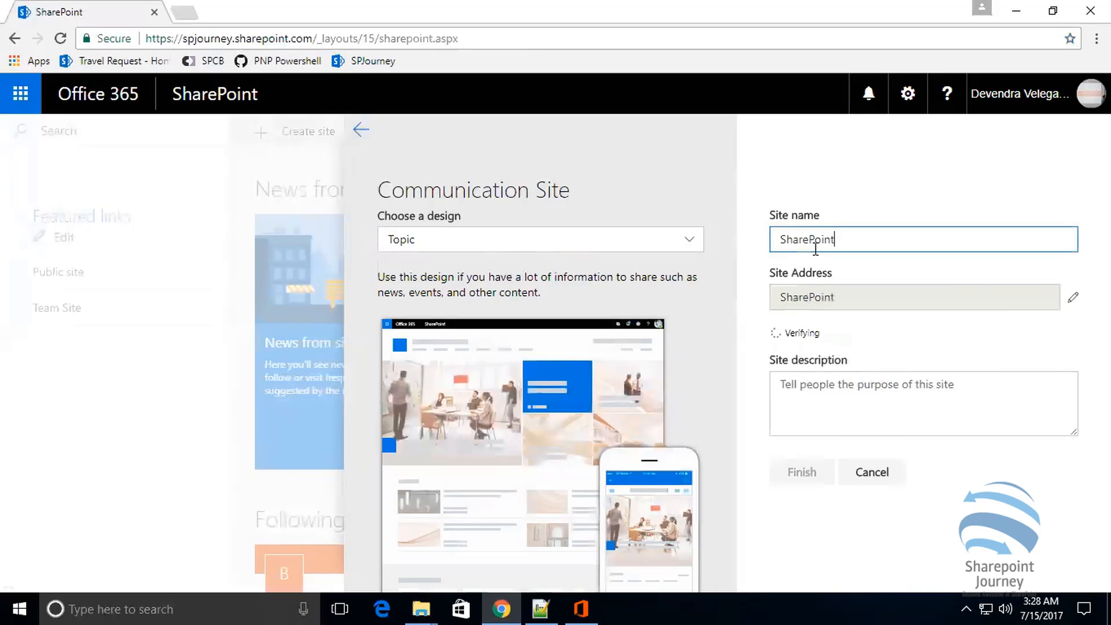
text( Training)
click(843, 190)
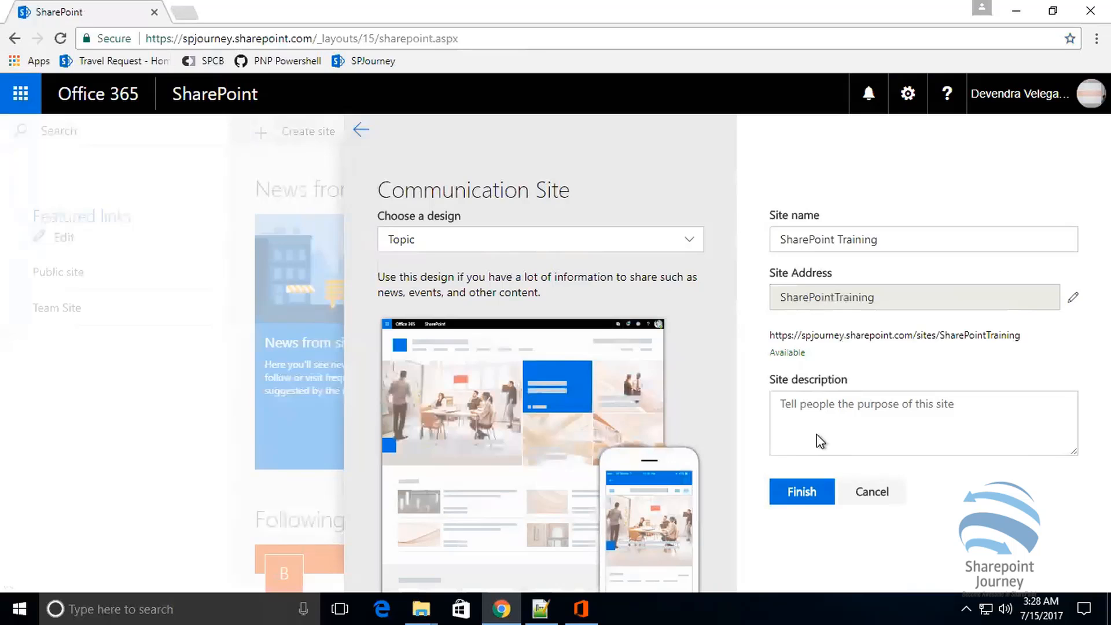
click(813, 415)
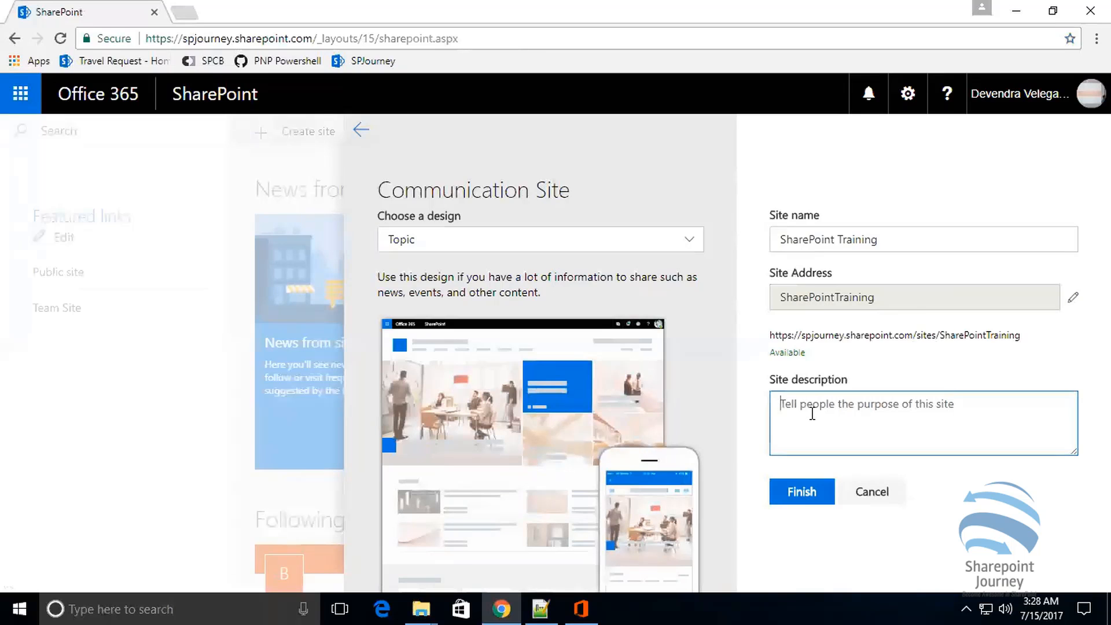
click(803, 493)
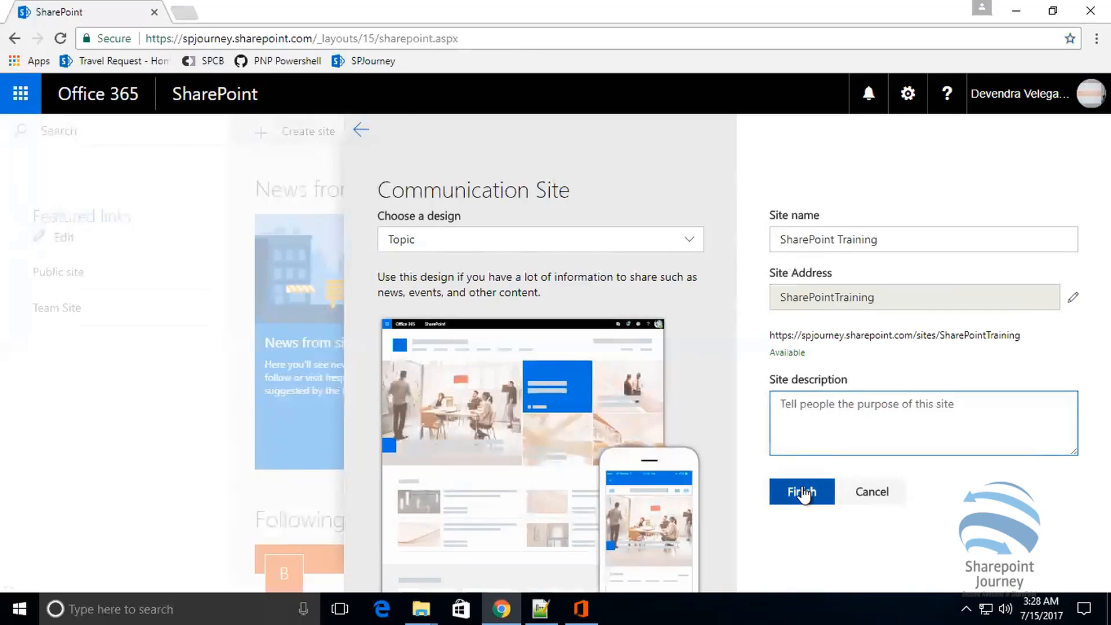
click(803, 493)
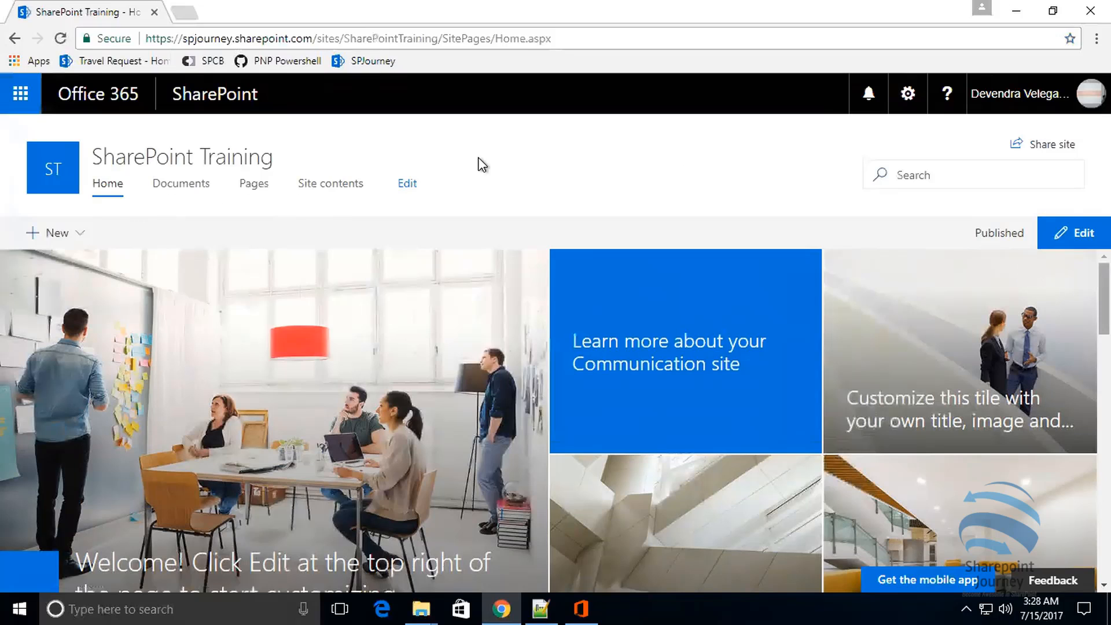
click(407, 184)
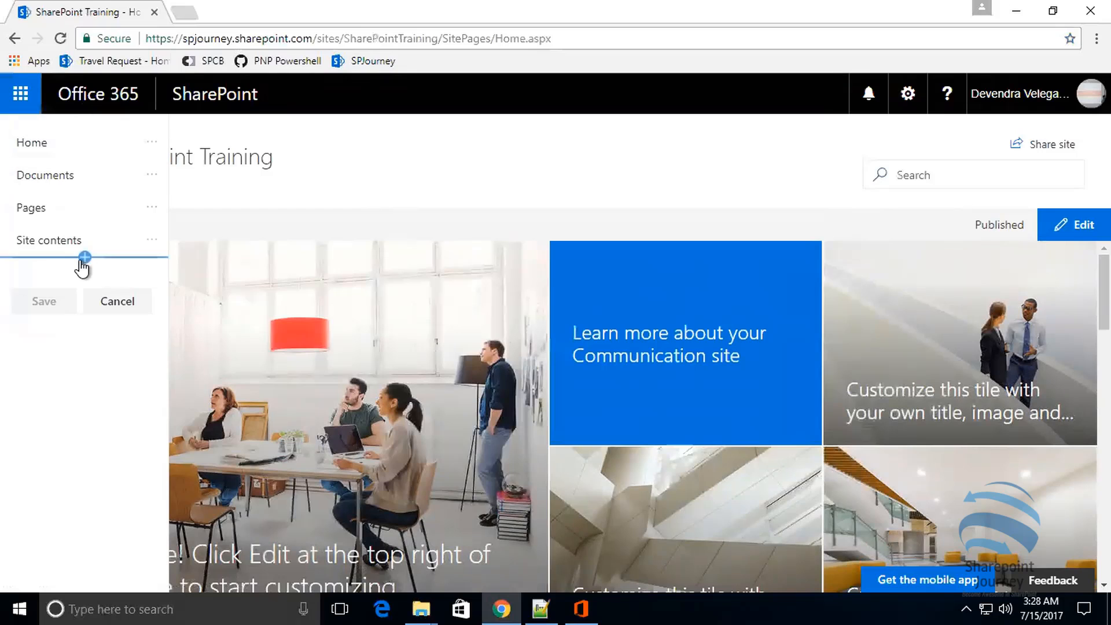
click(85, 256)
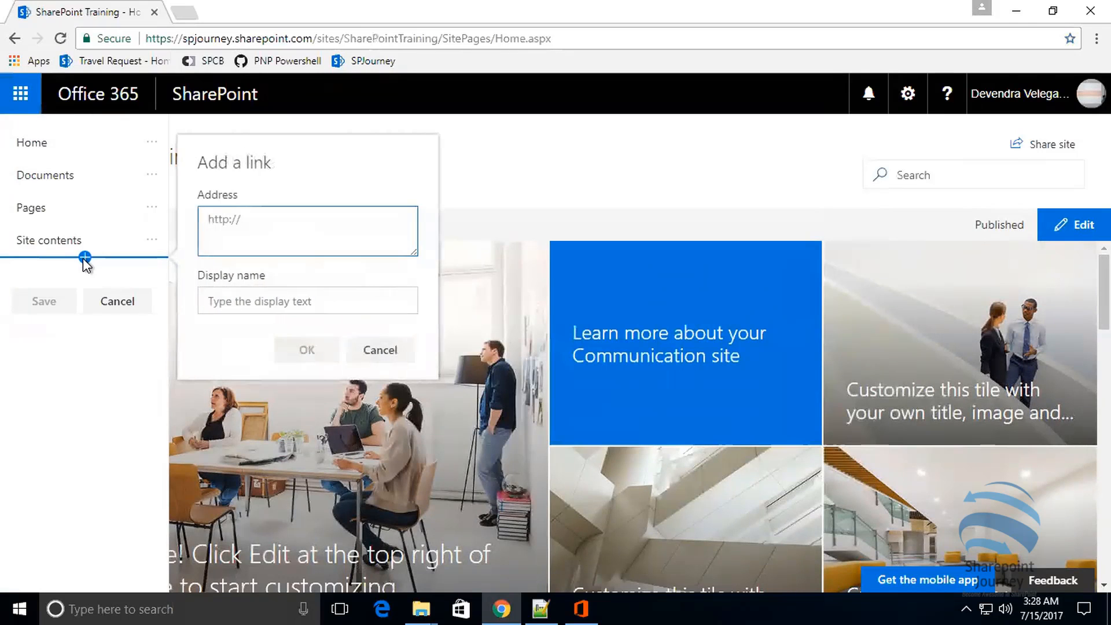
text(http://sharepoint-)
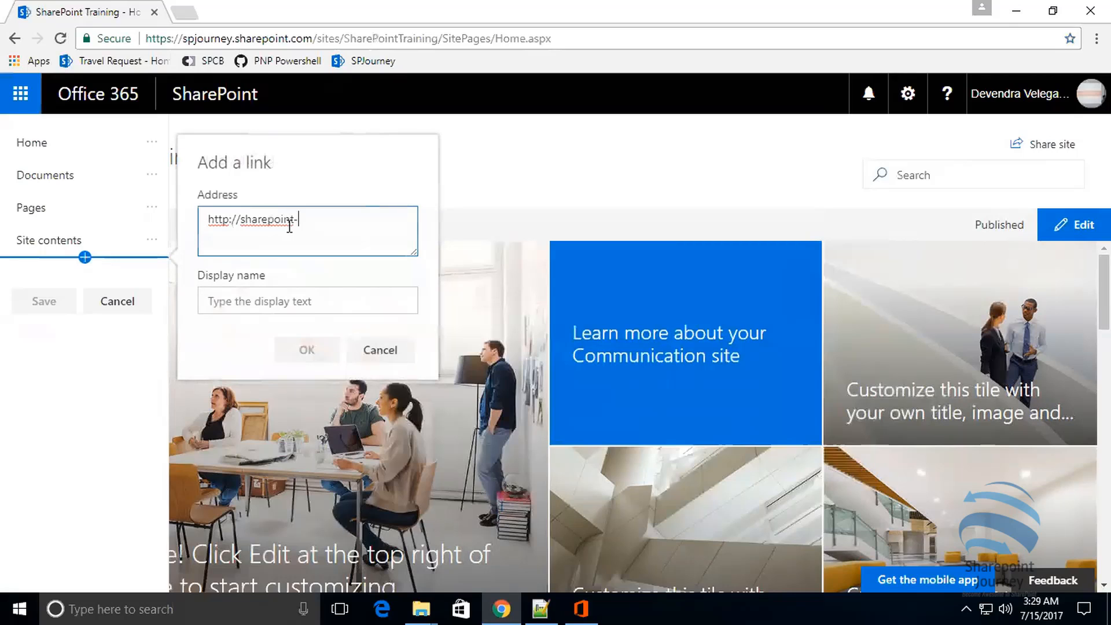
text(journey.com)
click(266, 302)
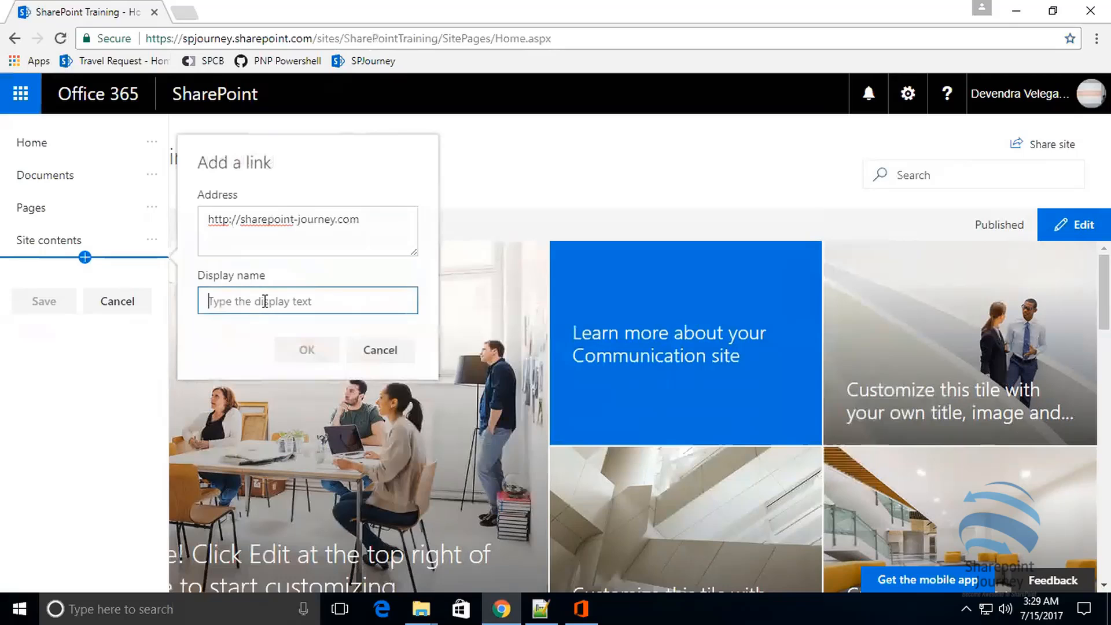
text(SharePoint journey)
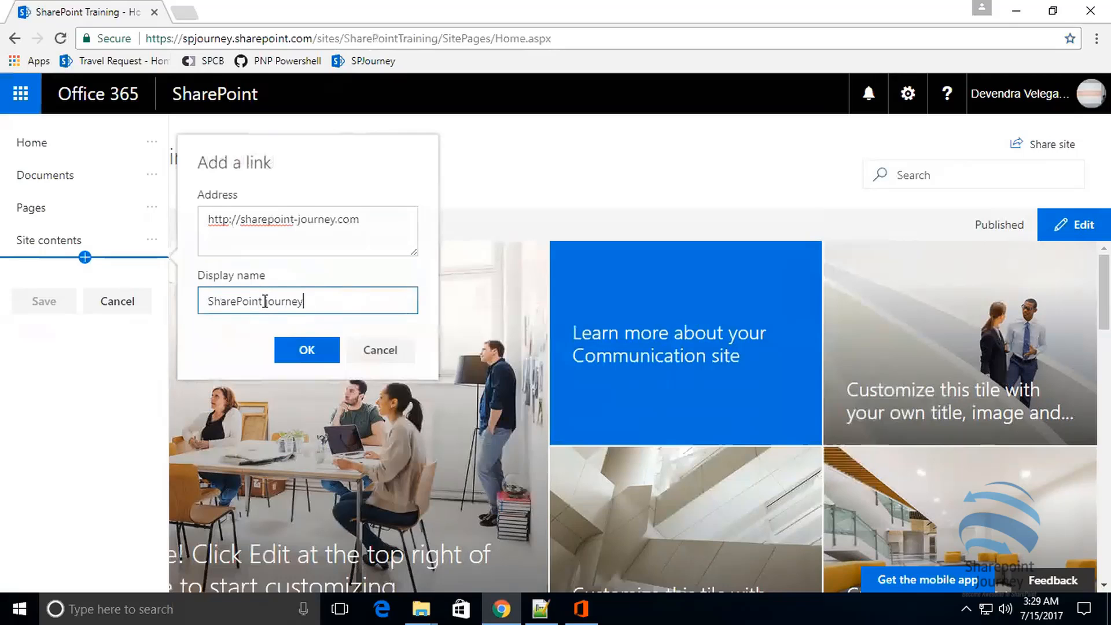
click(305, 351)
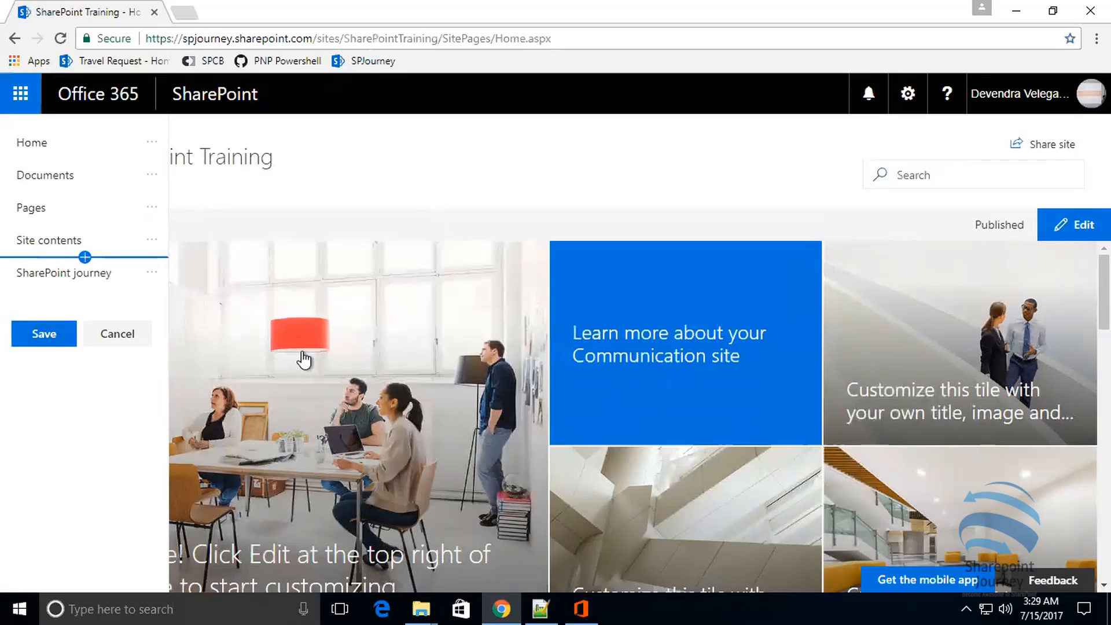
click(44, 334)
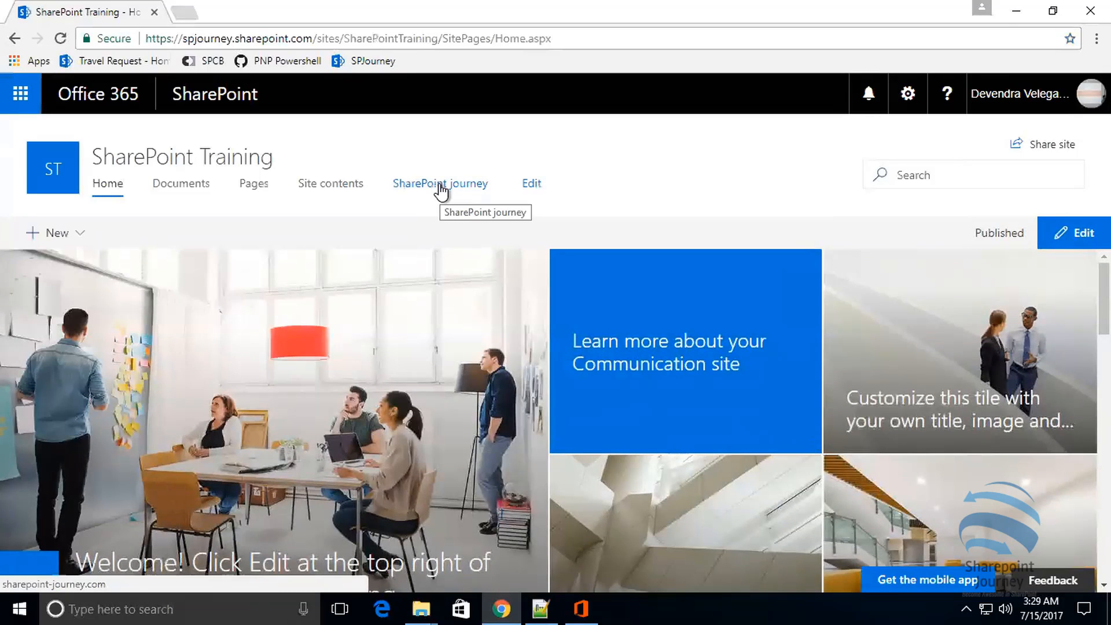
- Check the new SharePoint journey navigation link by opening its target site, and close that site again
click(441, 189)
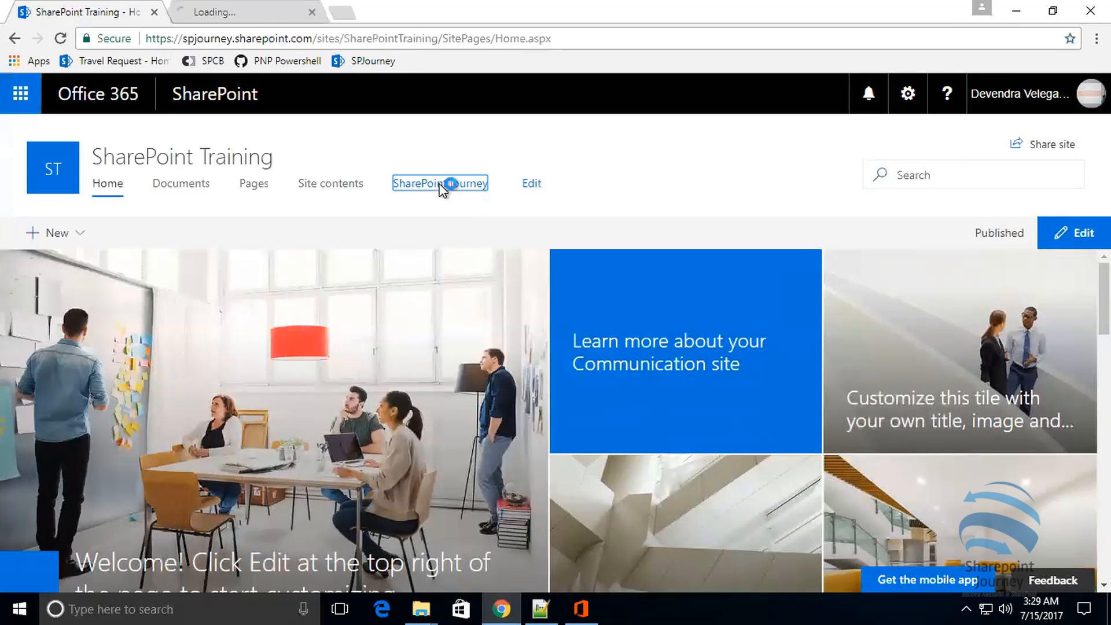
click(266, 18)
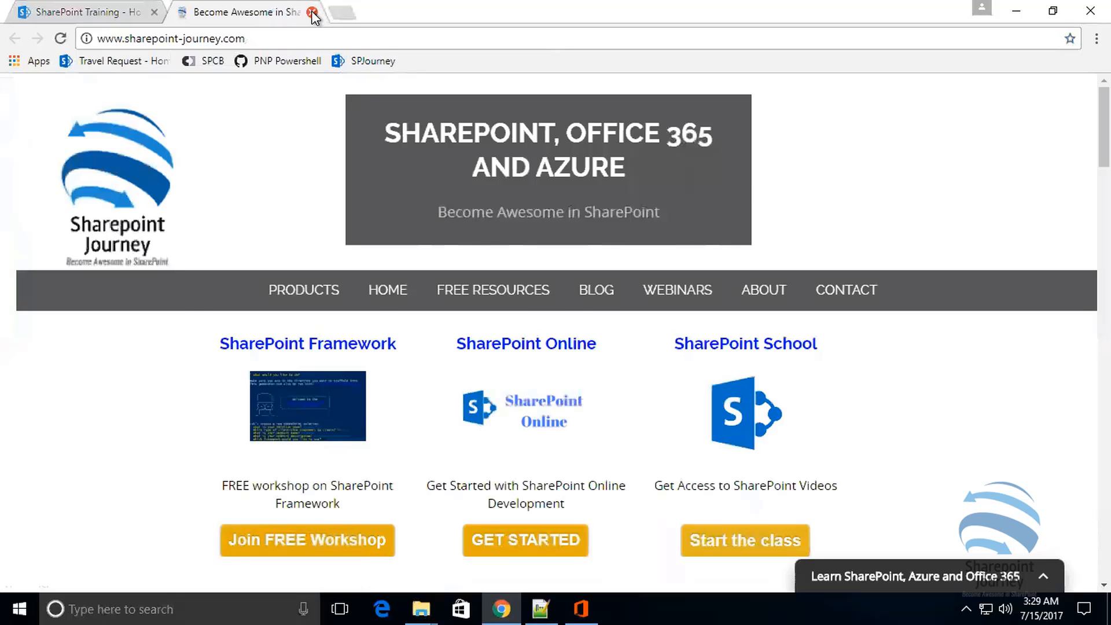
click(312, 13)
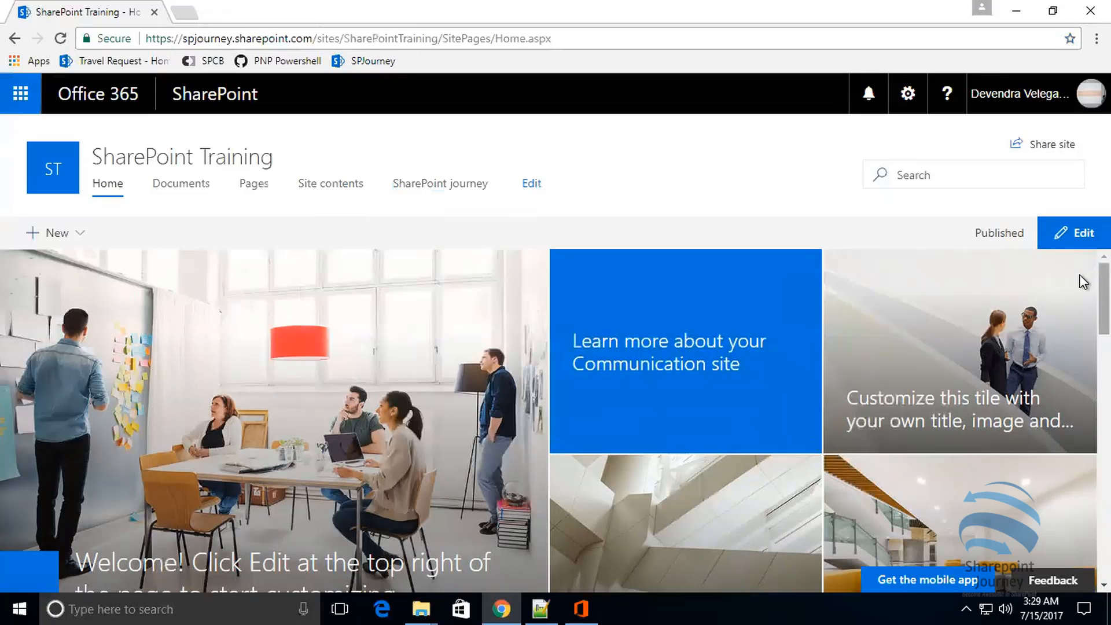
- Examine the home page's tiles, news, events and documents sections, and view the article linked from the Welcome tile
scroll(1079, 292, down, 4)
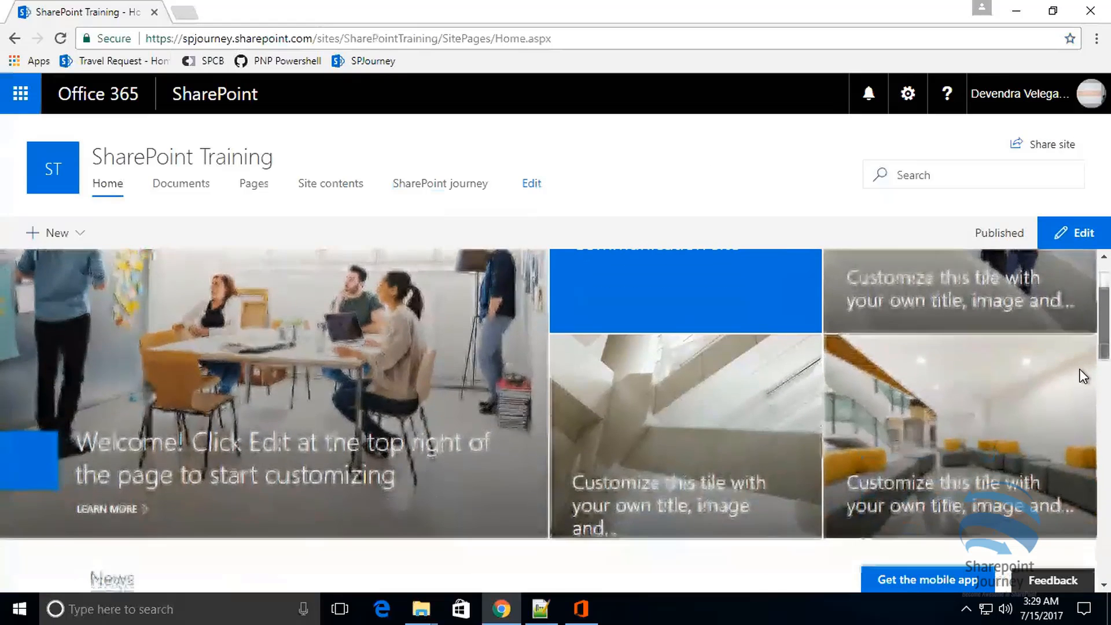
scroll(1078, 404, down, 10)
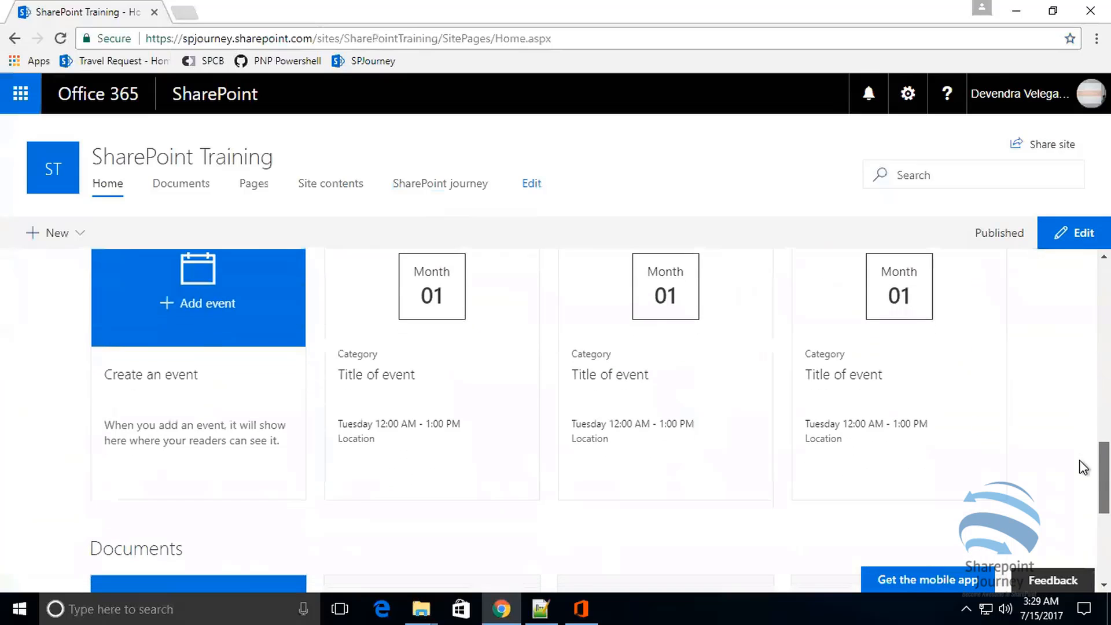
scroll(1084, 451, down, 2)
scroll(1084, 389, up, 10)
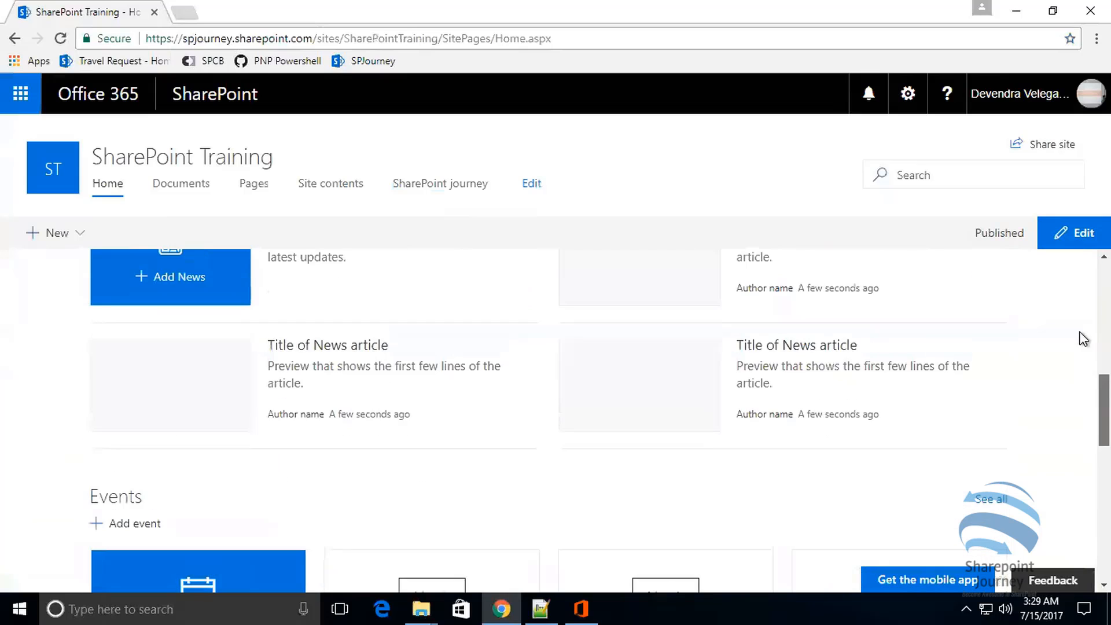
scroll(1078, 272, up, 5)
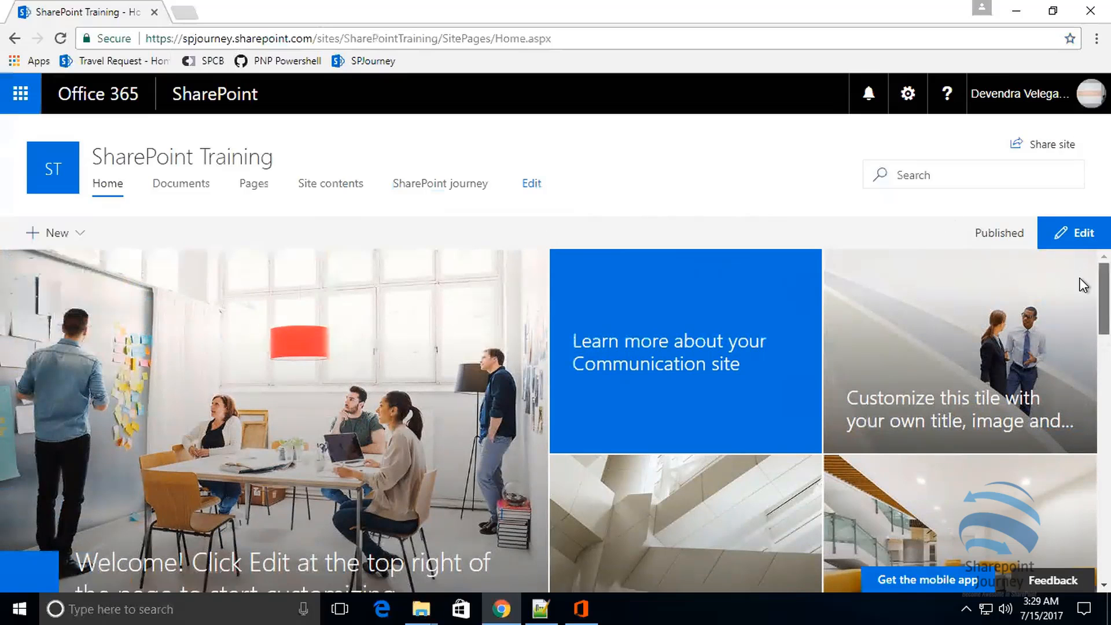
scroll(1079, 290, down, 2)
scroll(1079, 307, down, 2)
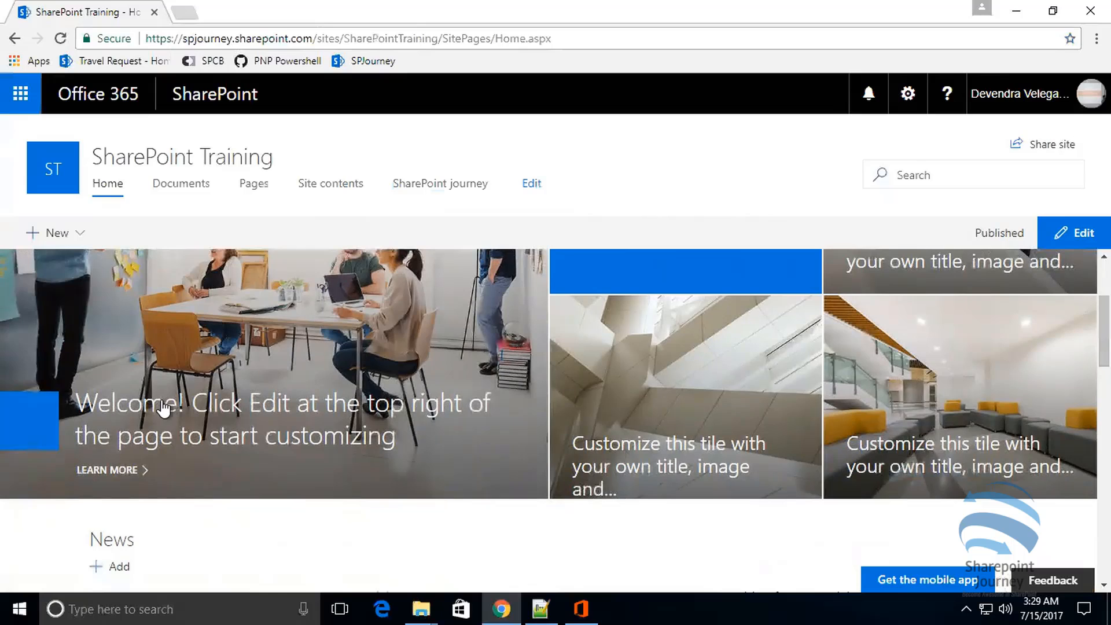
click(244, 411)
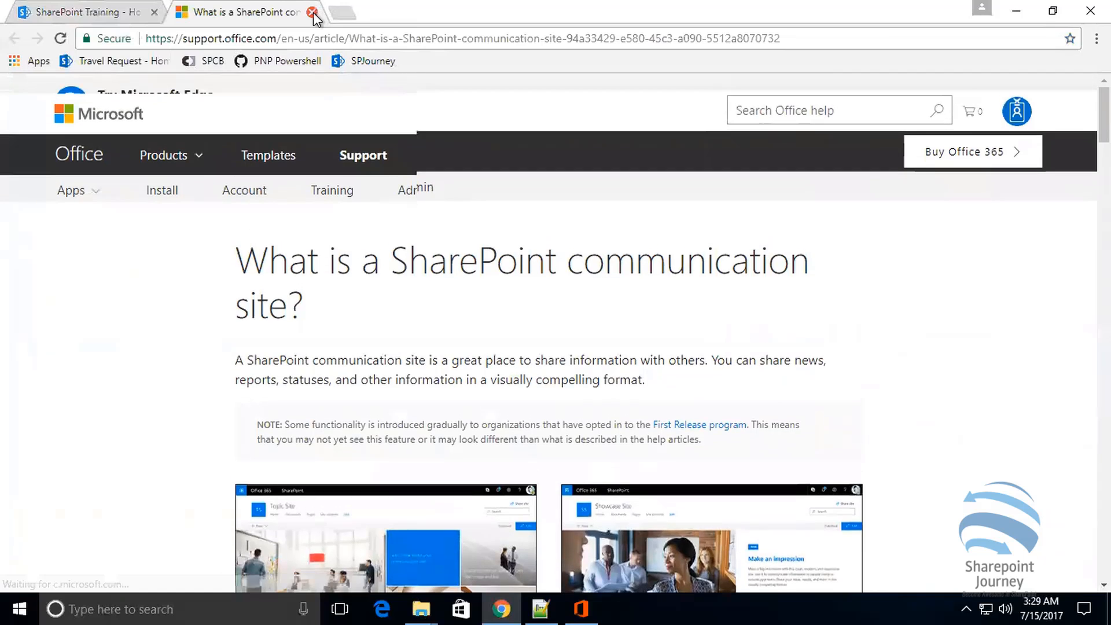
click(312, 12)
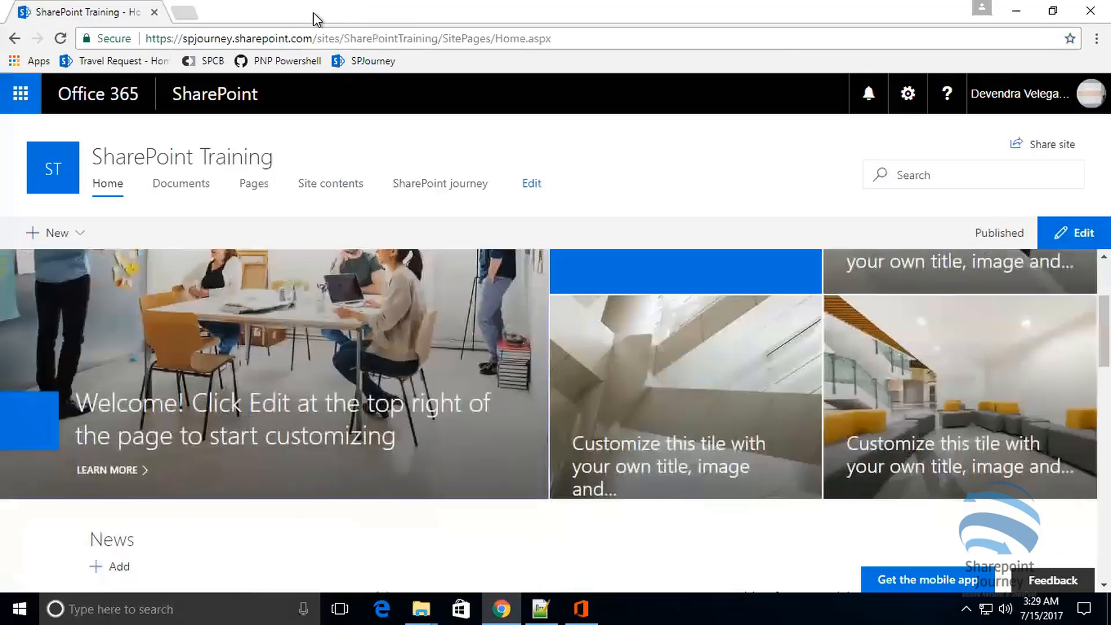
- Put the home page in edit mode and open the layout options of the Hero web part
click(1072, 233)
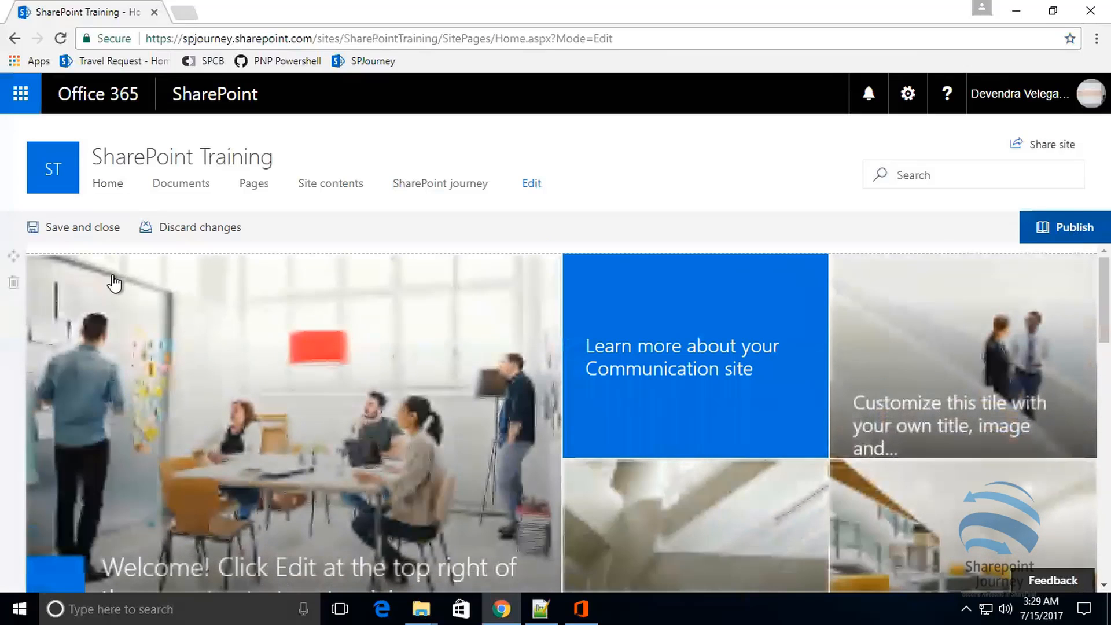
drag(12, 257, 40, 275)
mouse_move(47, 288)
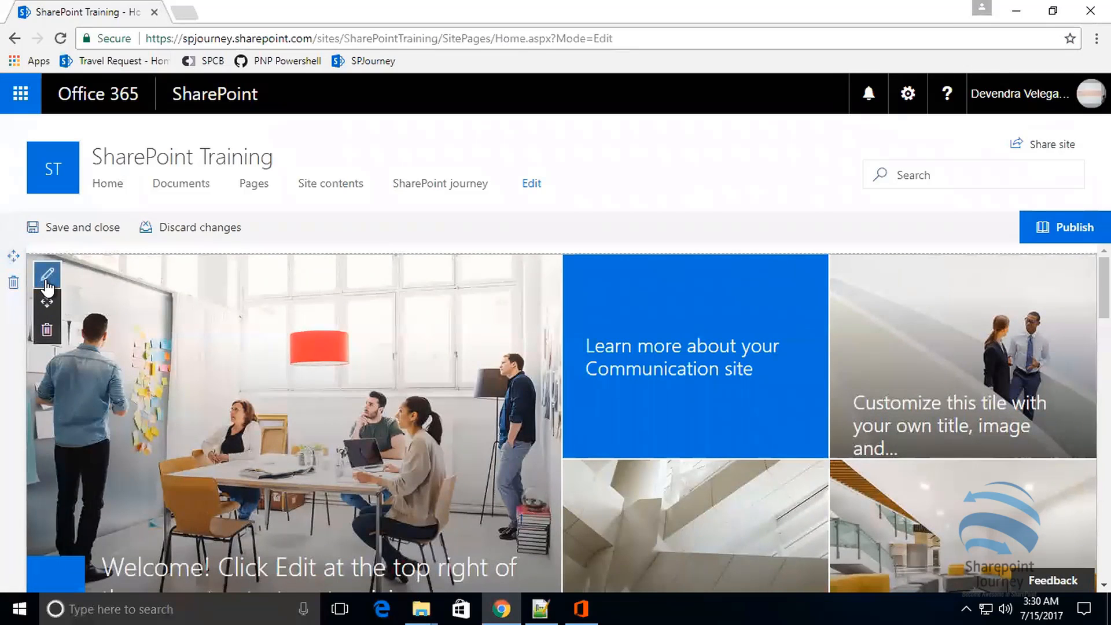
click(47, 275)
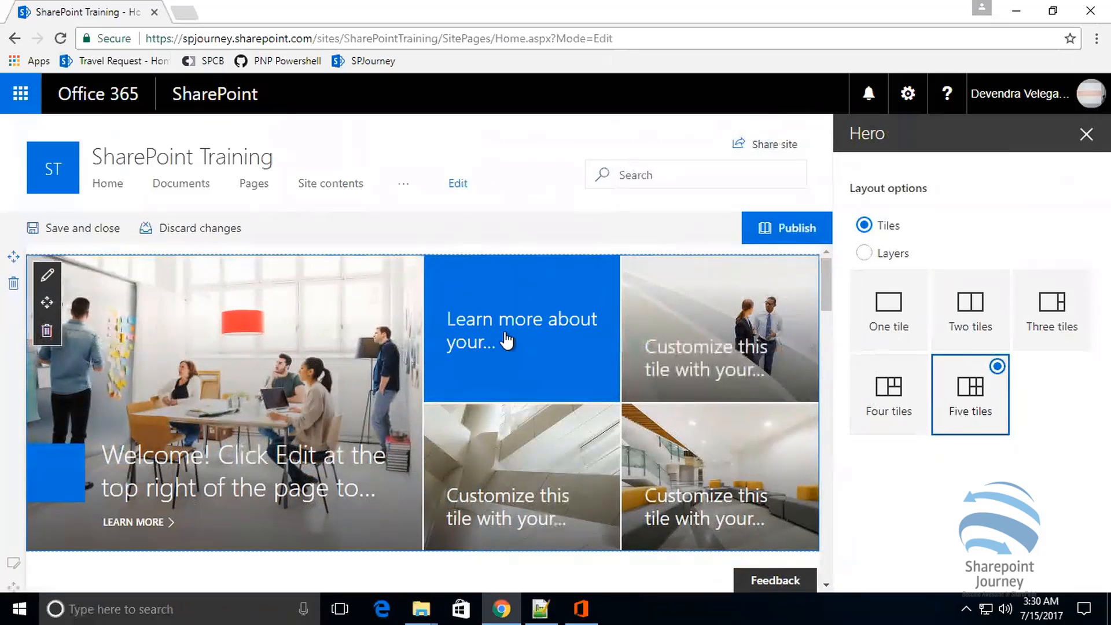
- Try the Hero web part's Four tiles and Three tiles layouts, settle on One tile, and publish the home page
click(873, 418)
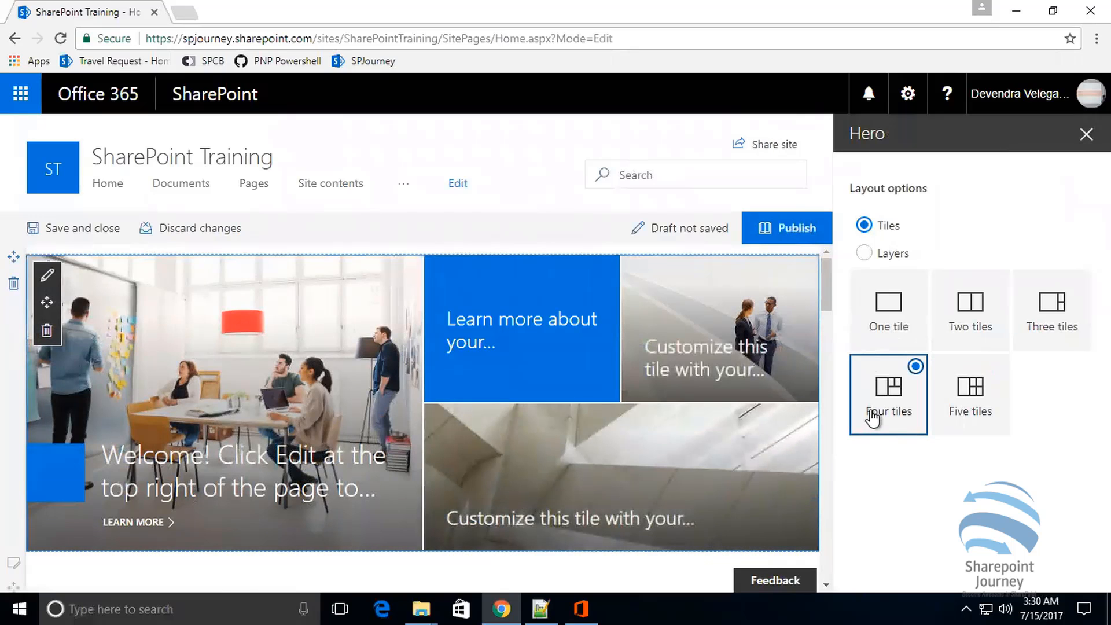
click(1058, 331)
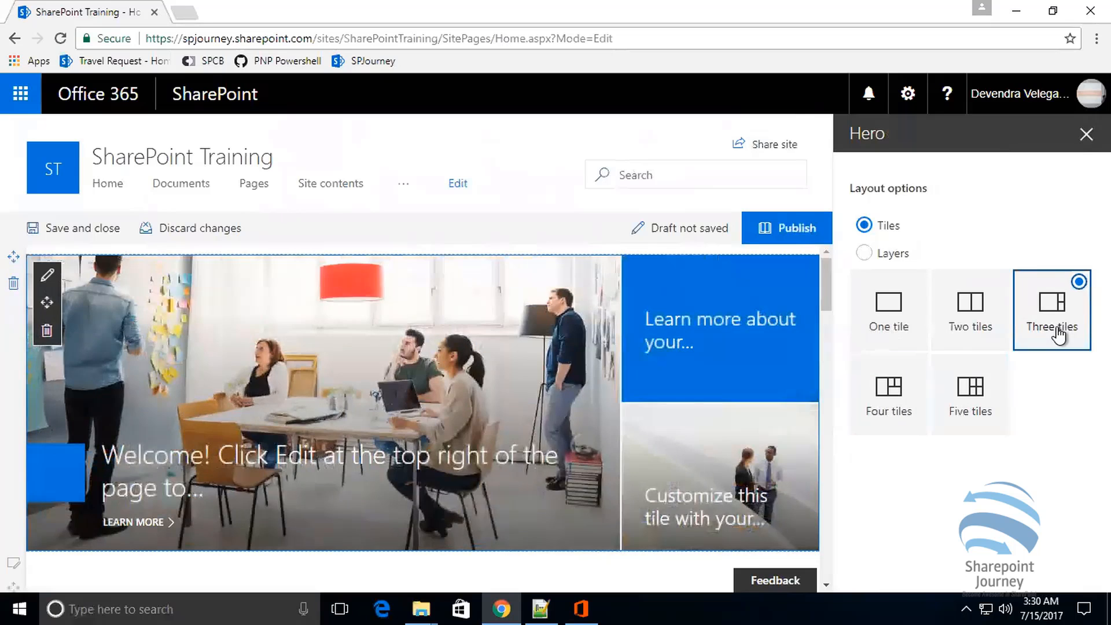
click(888, 301)
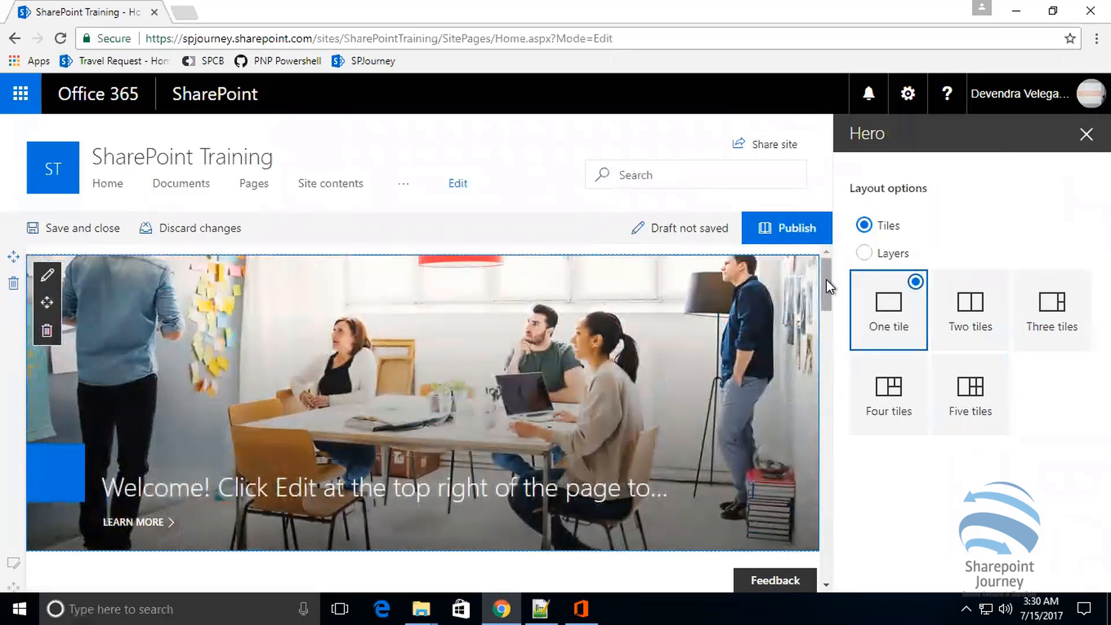
scroll(827, 312, down, 7)
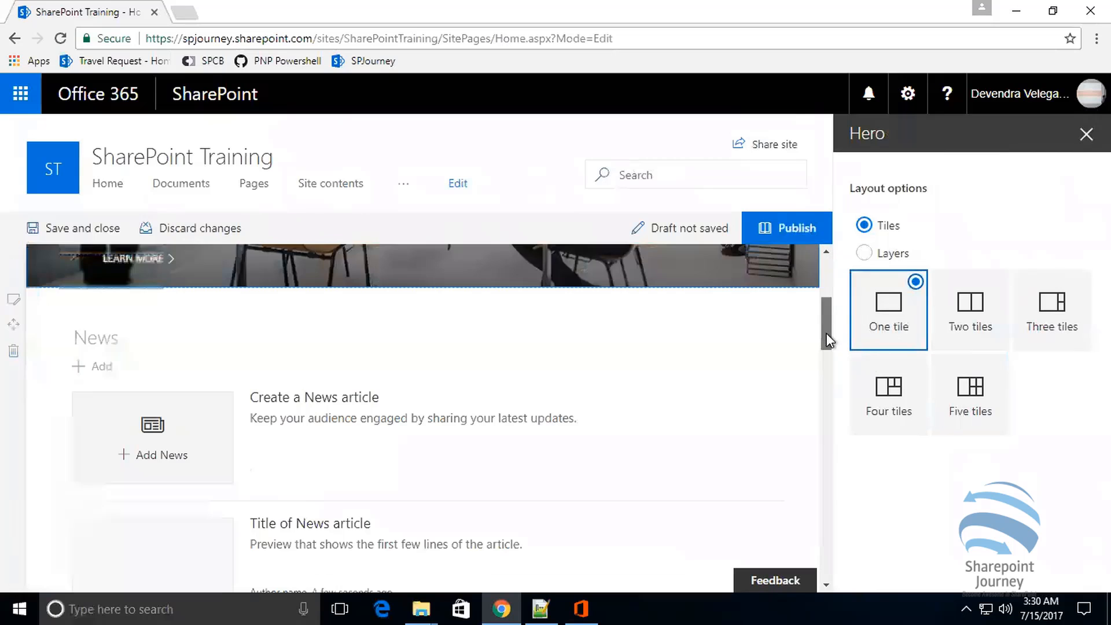
scroll(827, 324, up, 5)
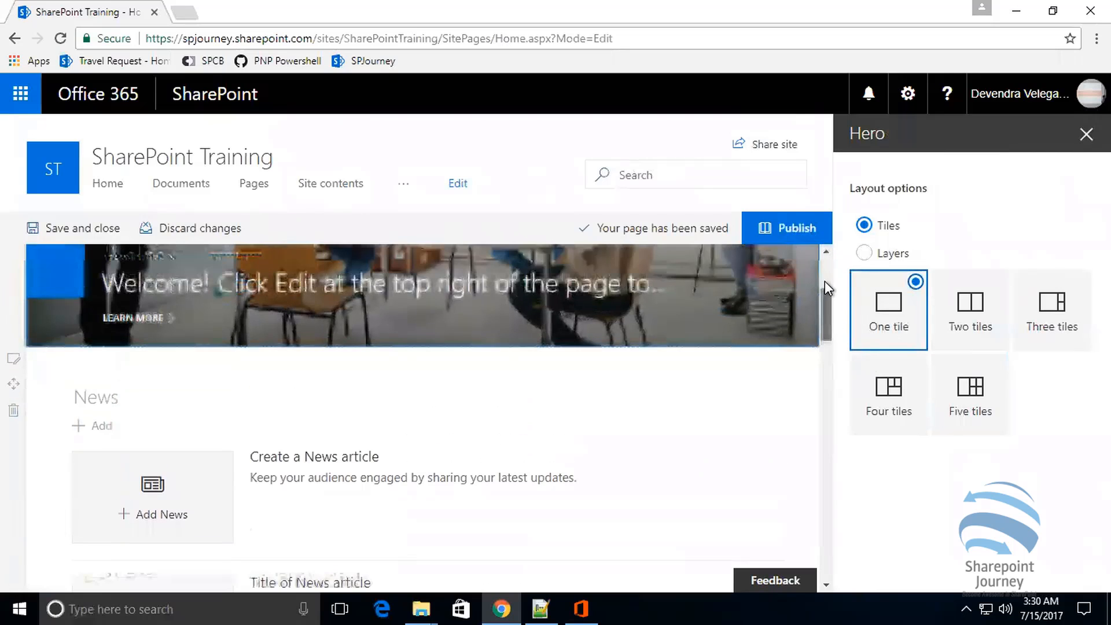
scroll(825, 266, up, 3)
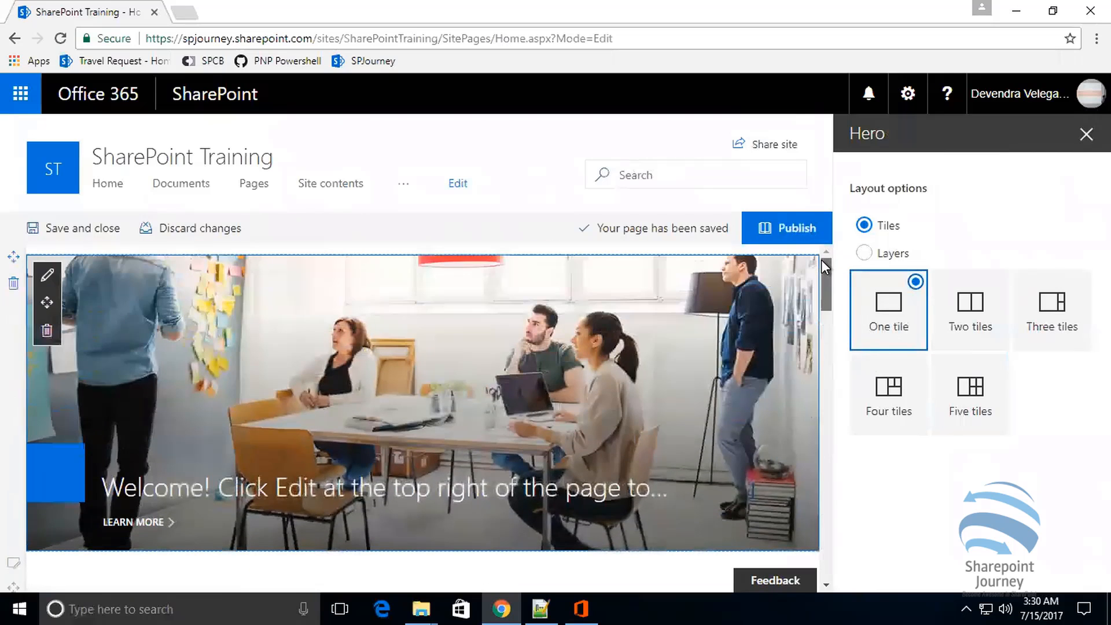
click(787, 229)
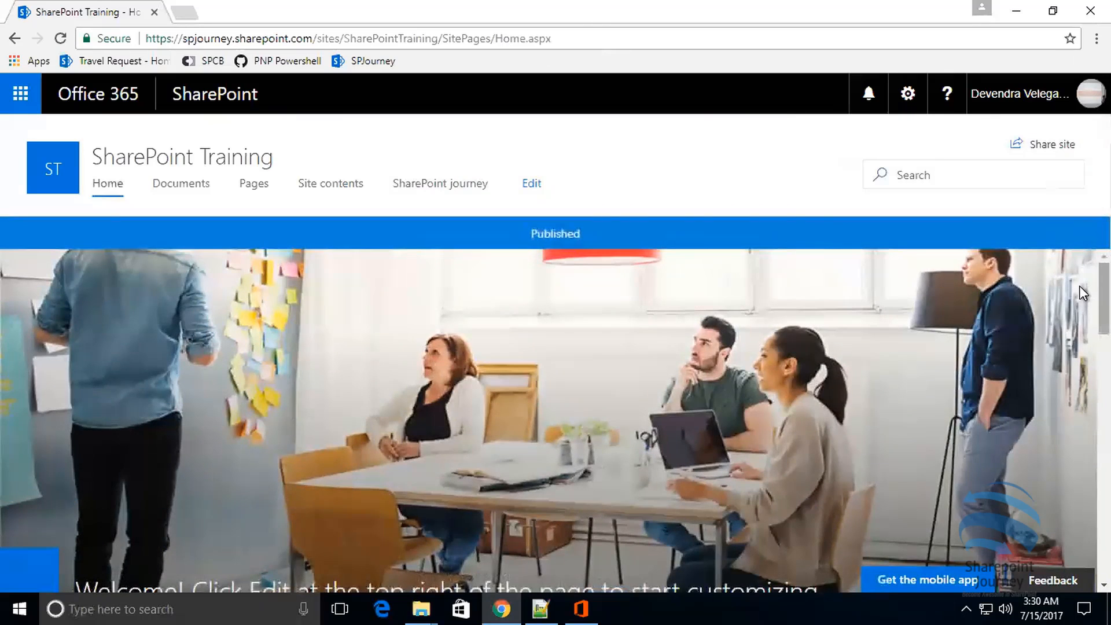
- Create a news article from the home page's News section and name it "Live workshop from July"
scroll(1079, 304, down, 1)
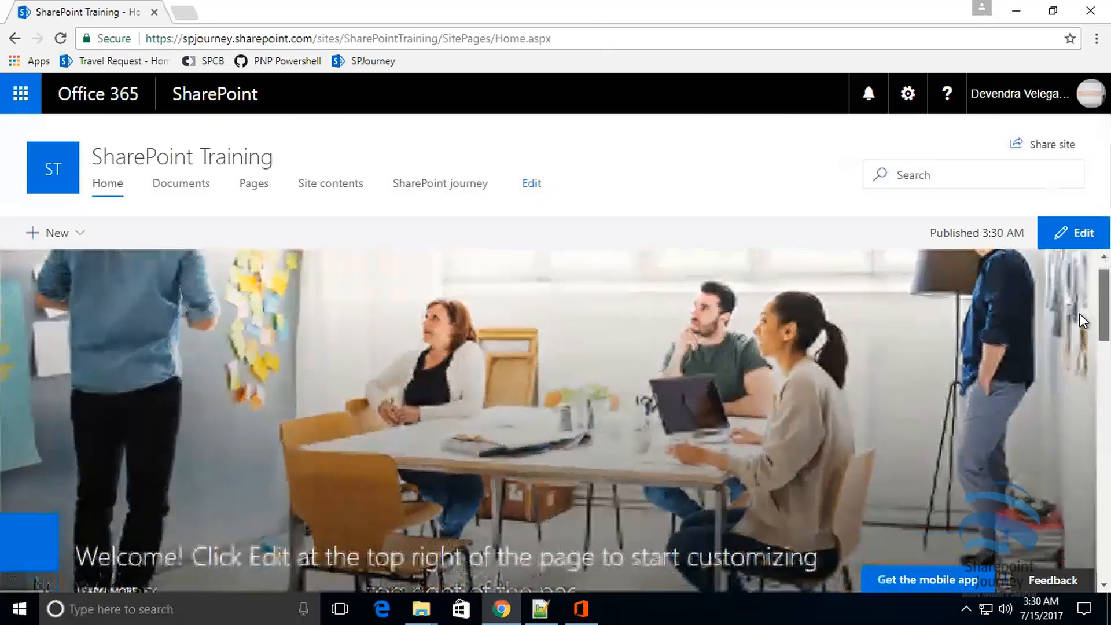
scroll(1079, 315, down, 3)
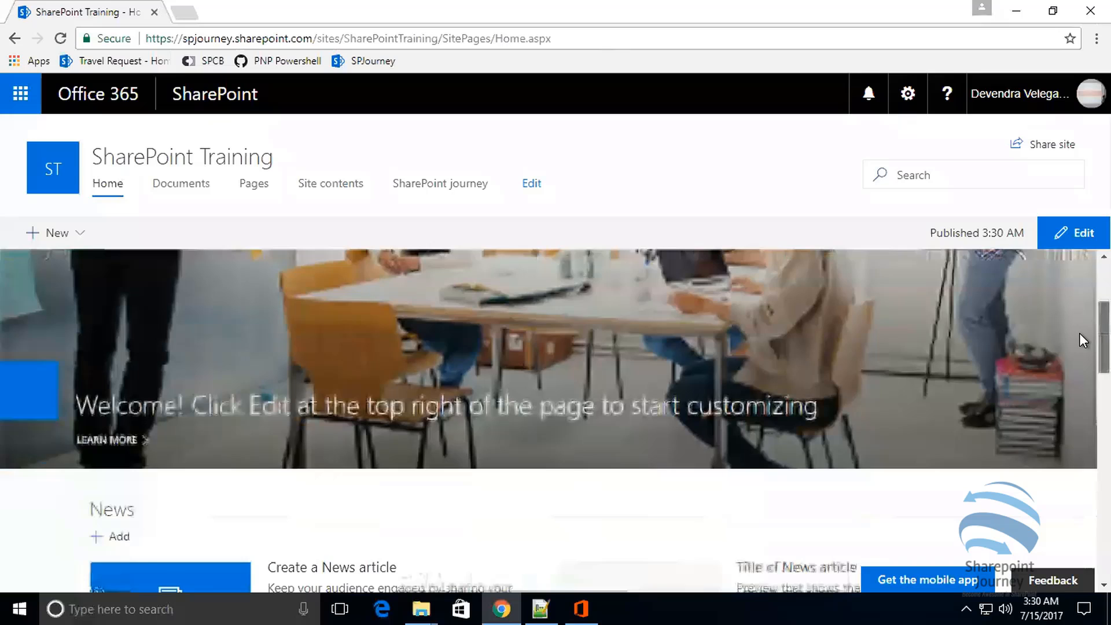
scroll(1080, 335, down, 1)
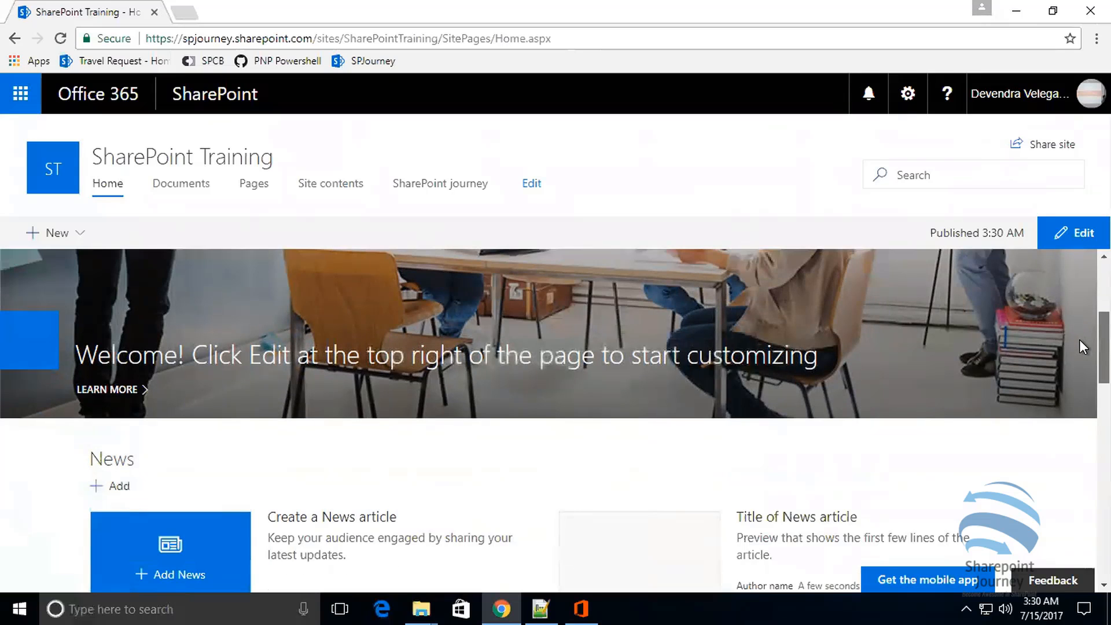
scroll(1079, 339, down, 1)
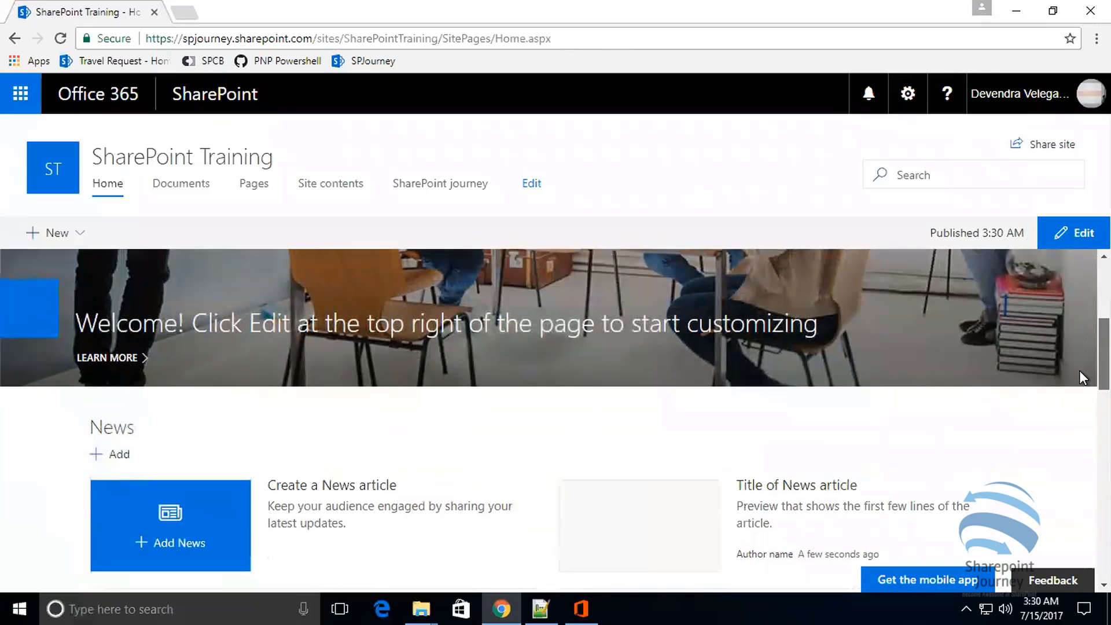
scroll(1080, 371, down, 3)
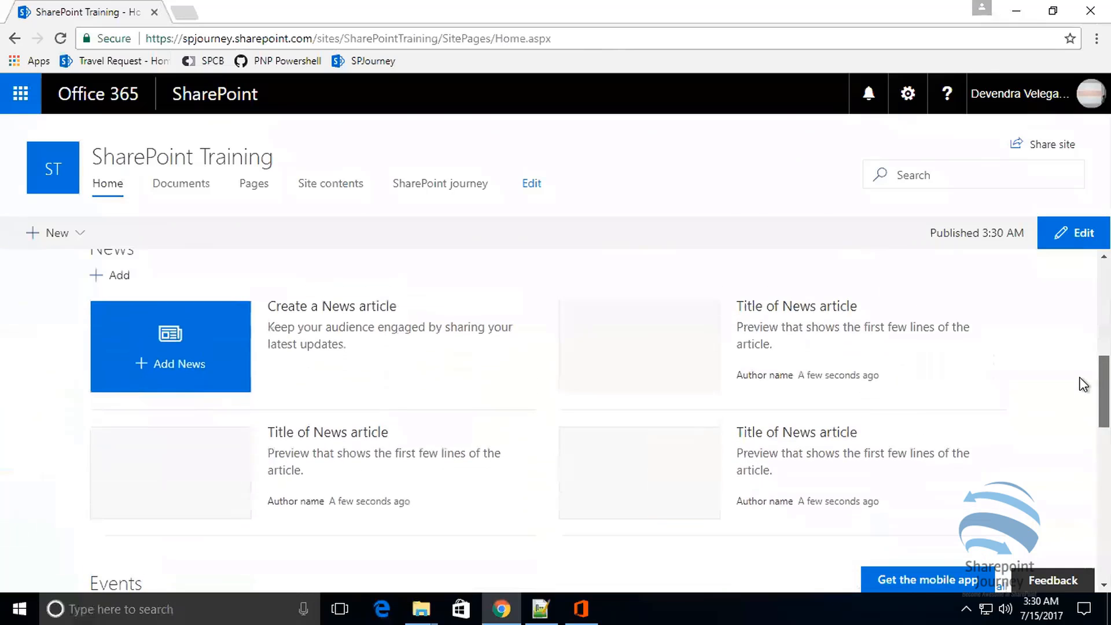
click(174, 364)
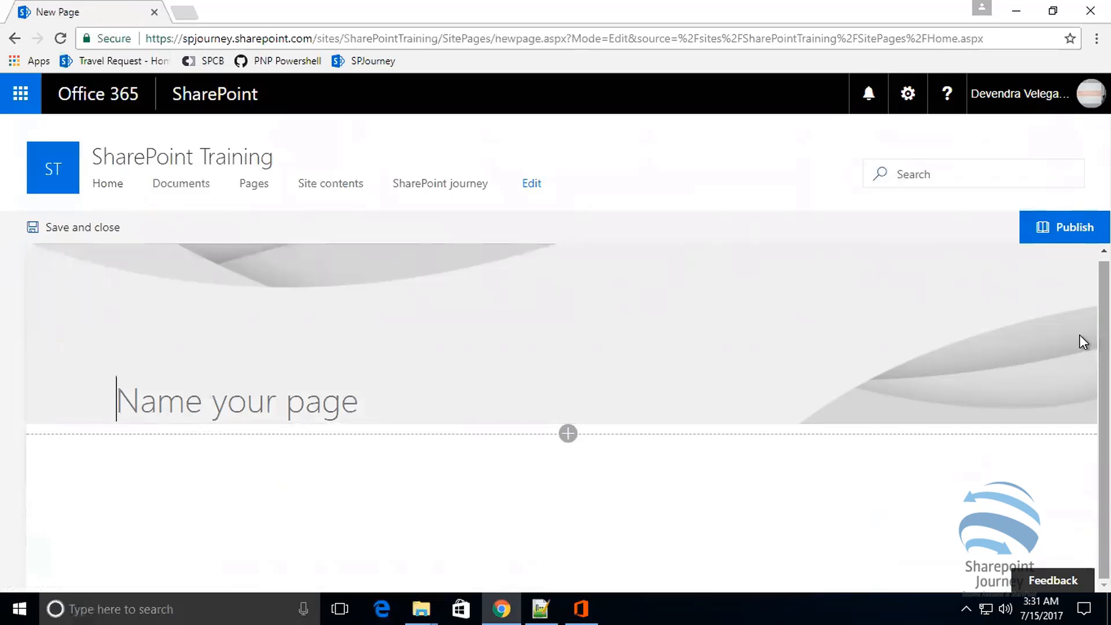
text(Live worksh)
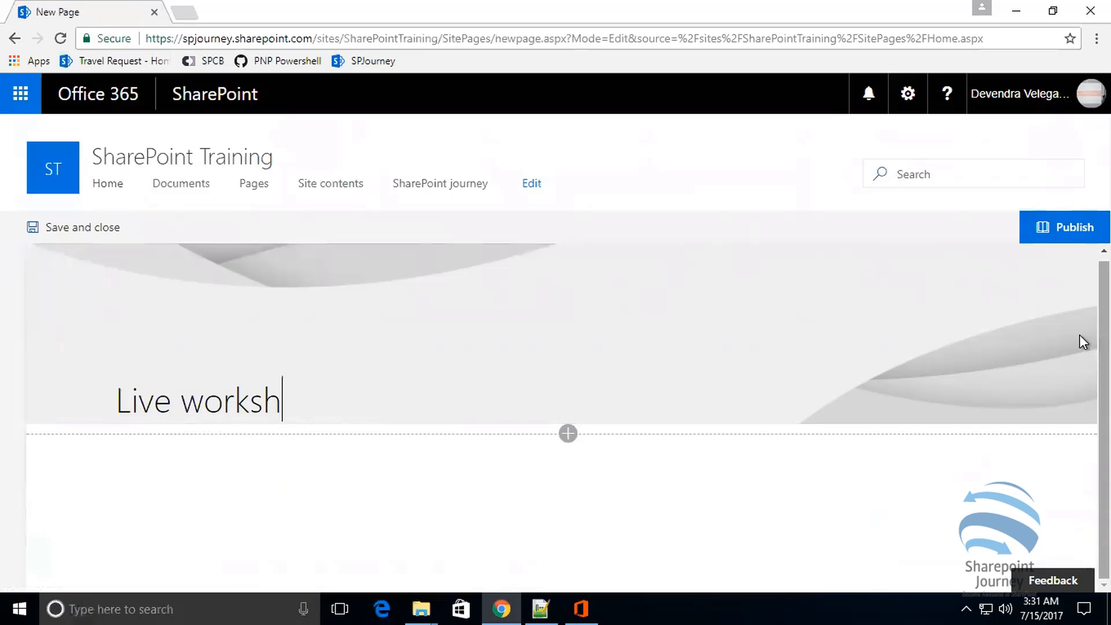
text(opm)
key(BackSpace)
key(BackSpace)
text(from)
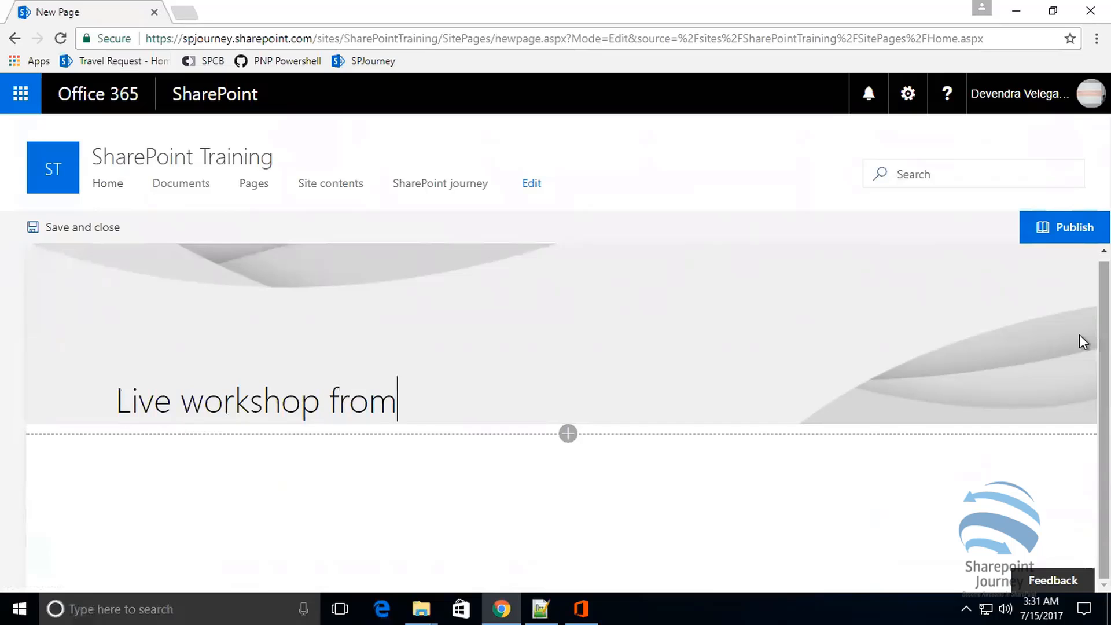
text( July)
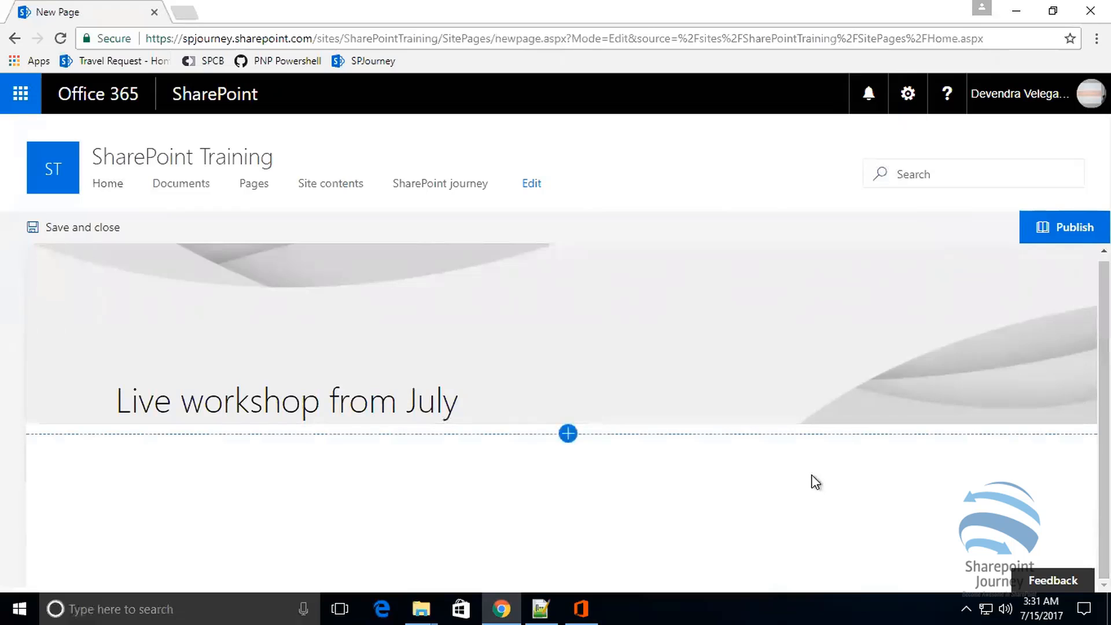
- Add a Quick links web part below the article's title area
click(568, 434)
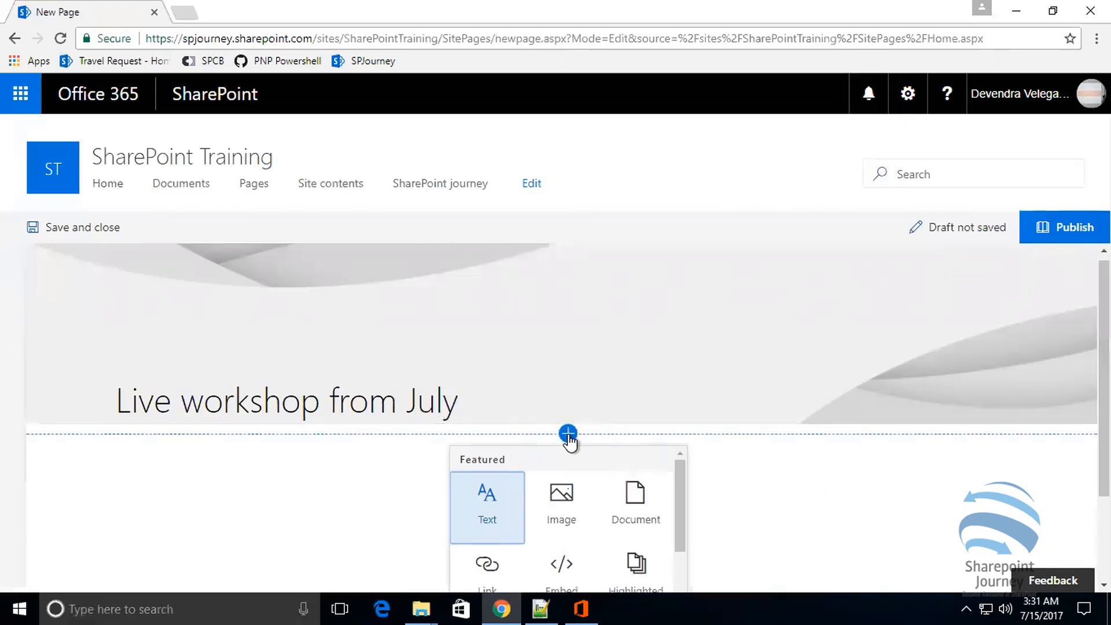
scroll(1081, 453, down, 2)
scroll(1083, 486, down, 1)
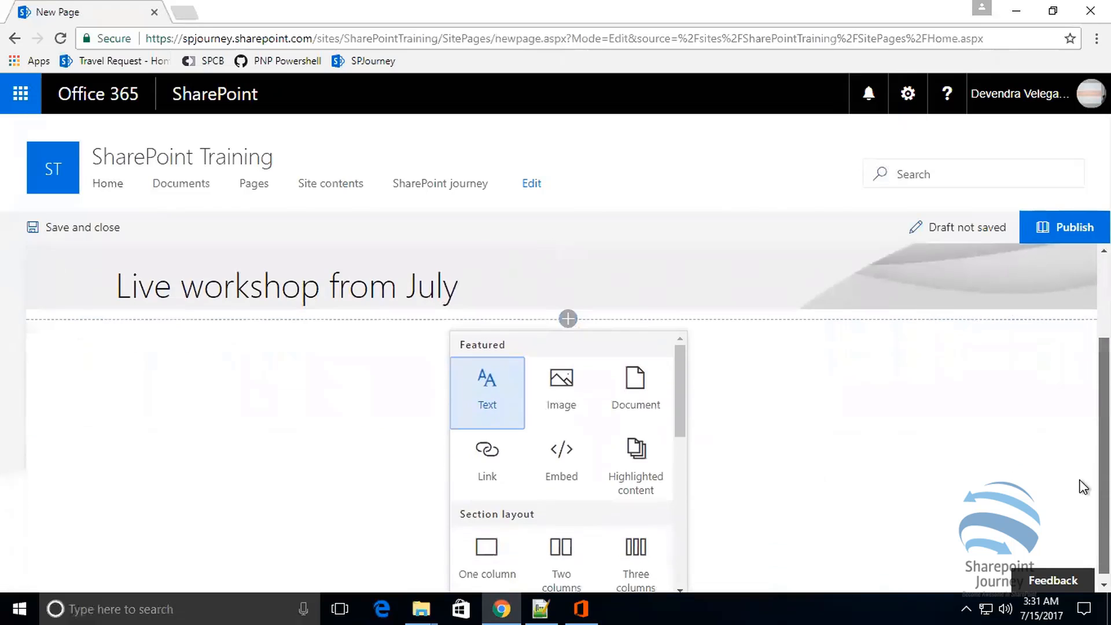
drag(681, 367, 676, 526)
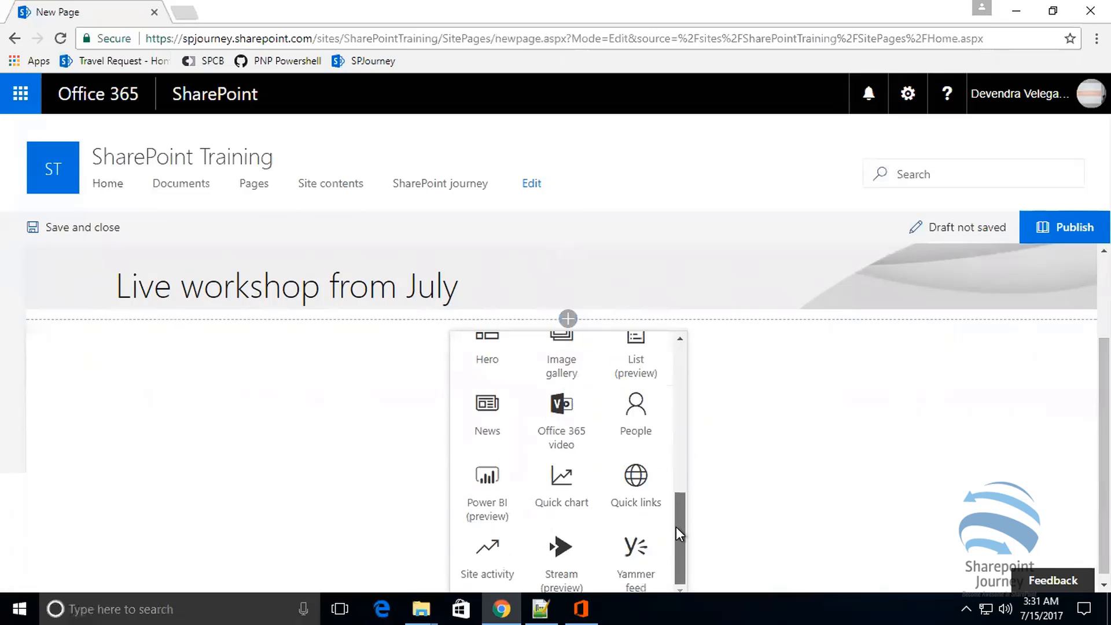
click(636, 509)
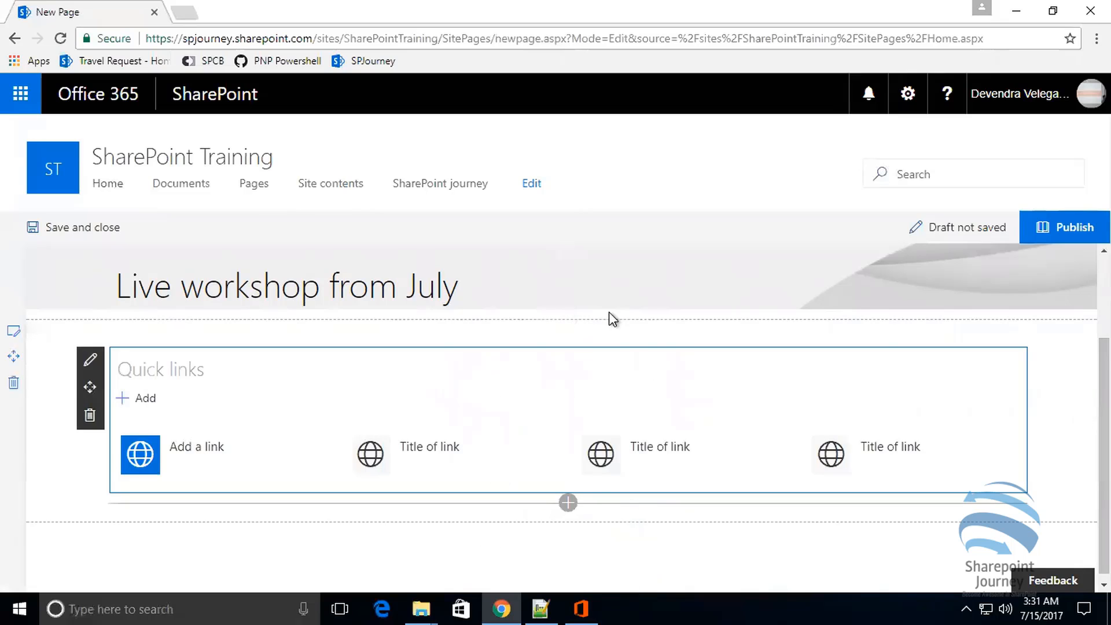
- Insert a map web part above the Quick links and publish the news article
click(568, 319)
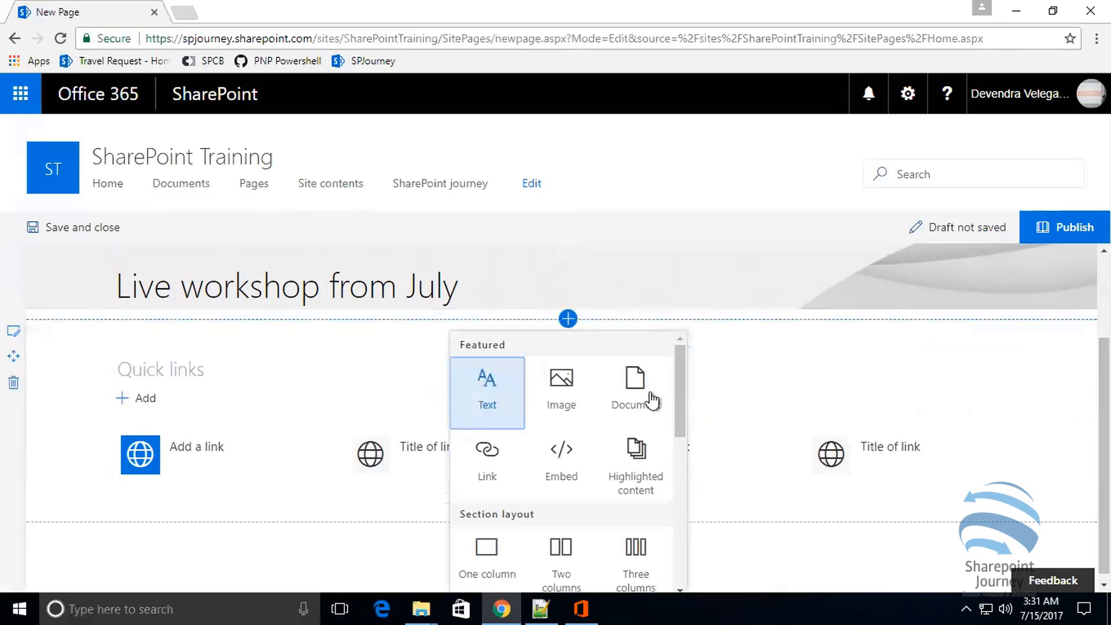
drag(679, 394, 681, 479)
click(483, 457)
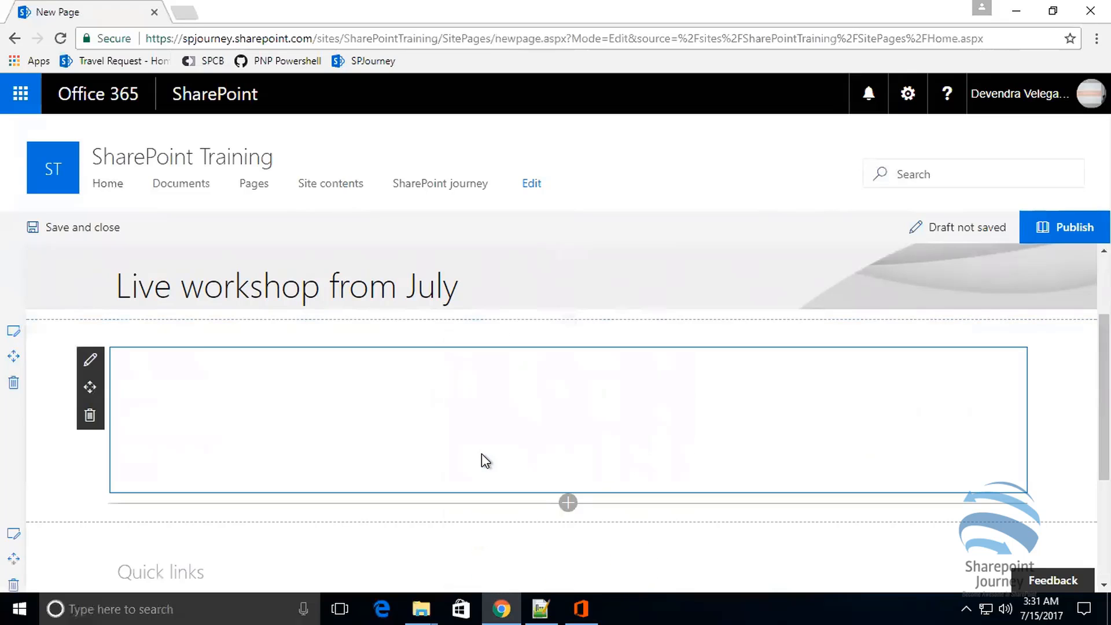
drag(1081, 359, 1084, 274)
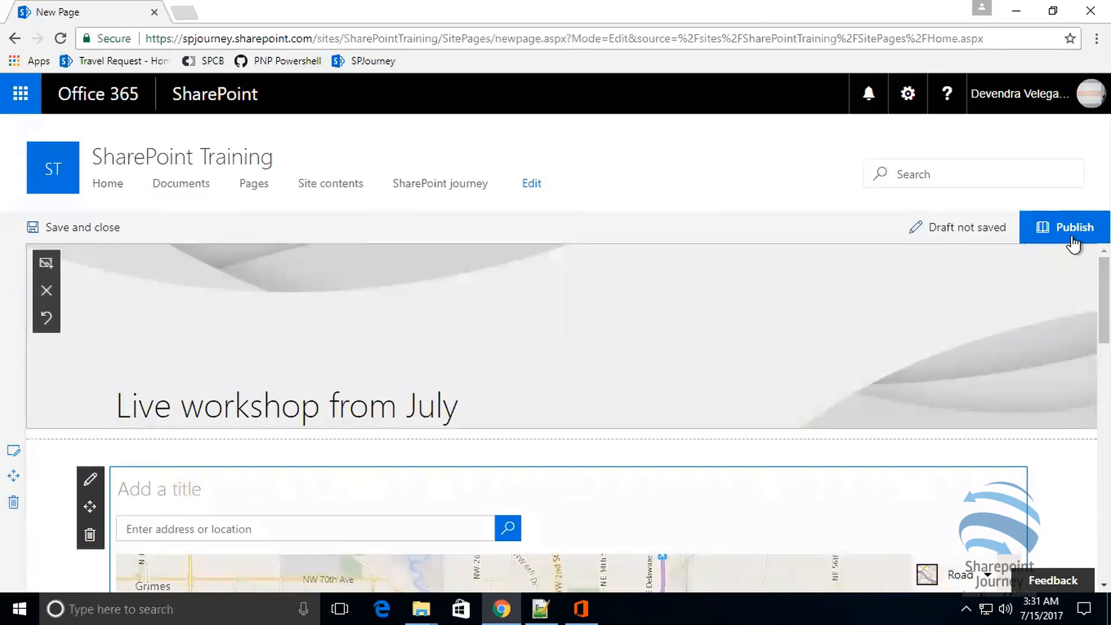
click(1071, 237)
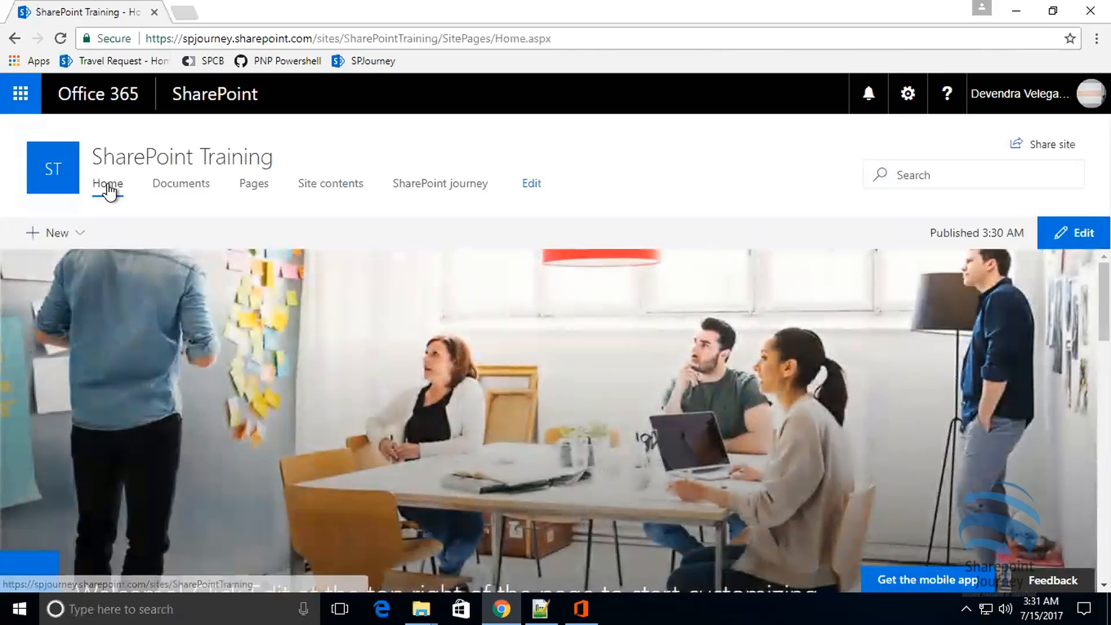
- Check the "Live workshop from July" article in the home page's News section and look over the Events section
click(109, 186)
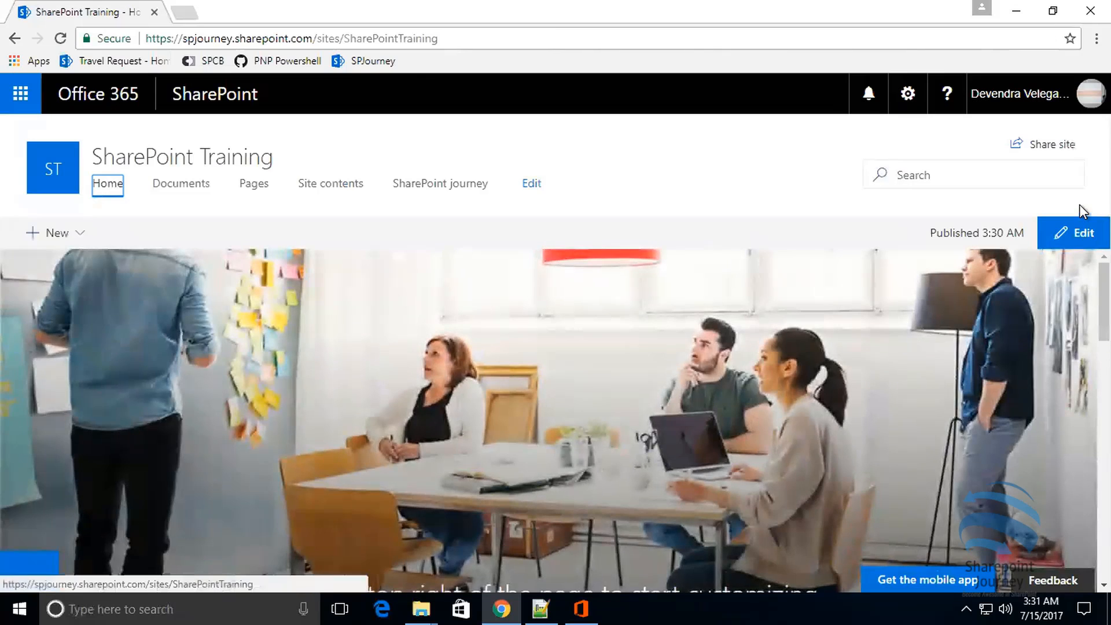
scroll(1080, 324, down, 5)
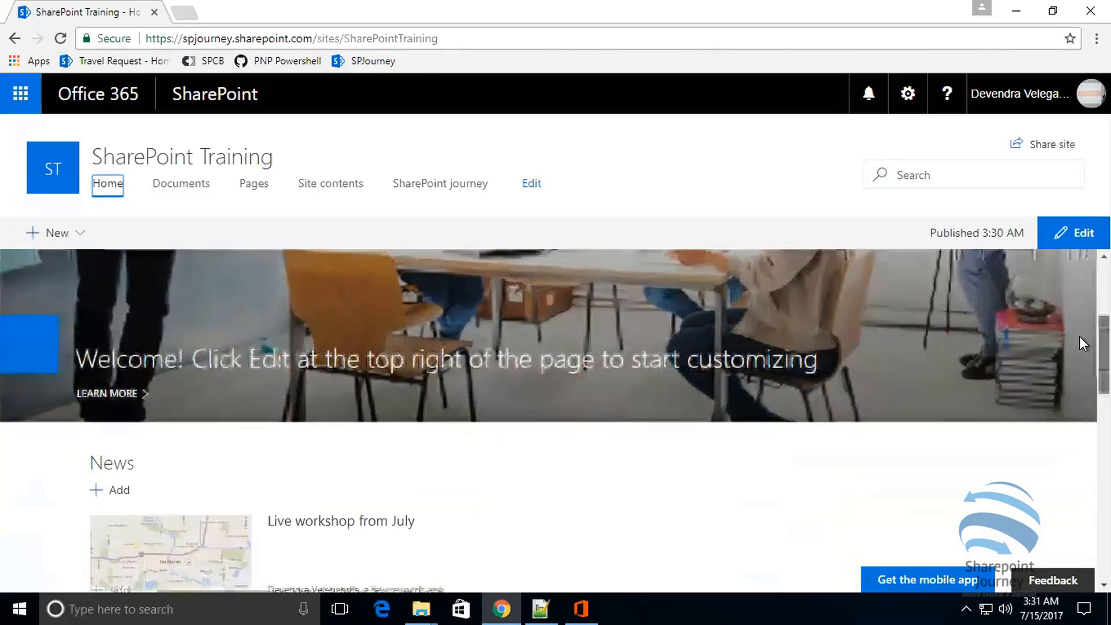
scroll(1084, 364, down, 1)
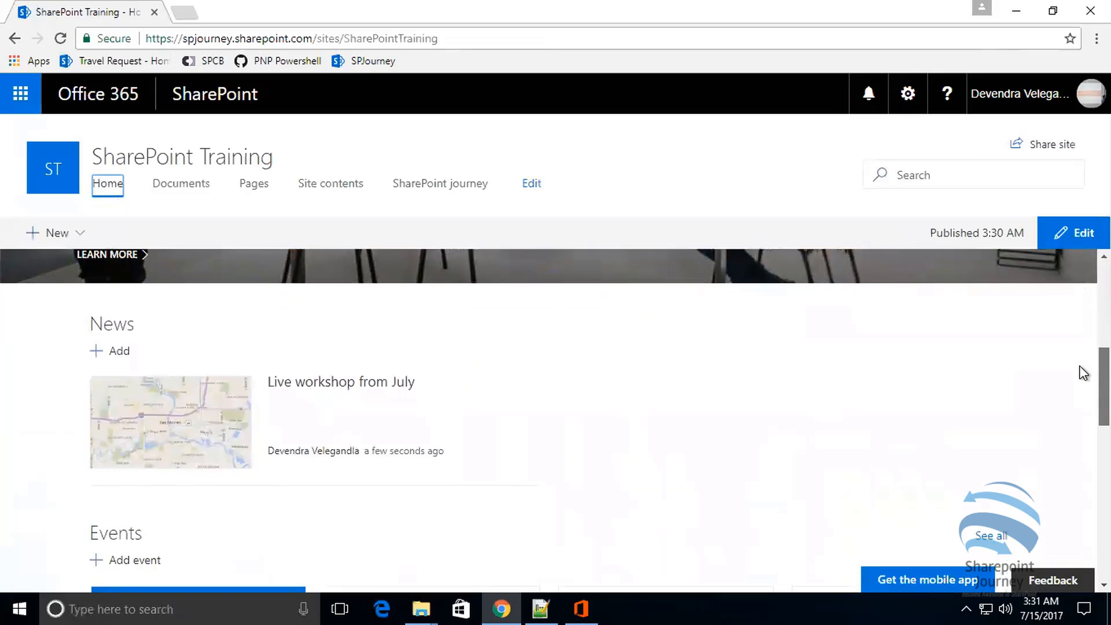
scroll(1083, 374, down, 1)
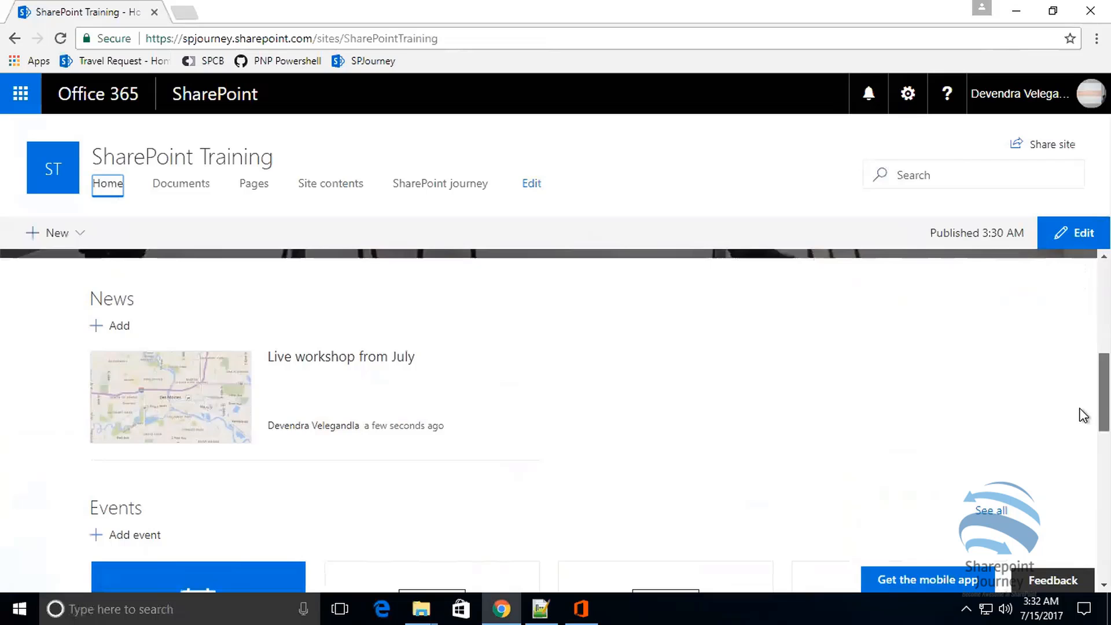
scroll(1083, 429, down, 2)
scroll(1084, 457, down, 3)
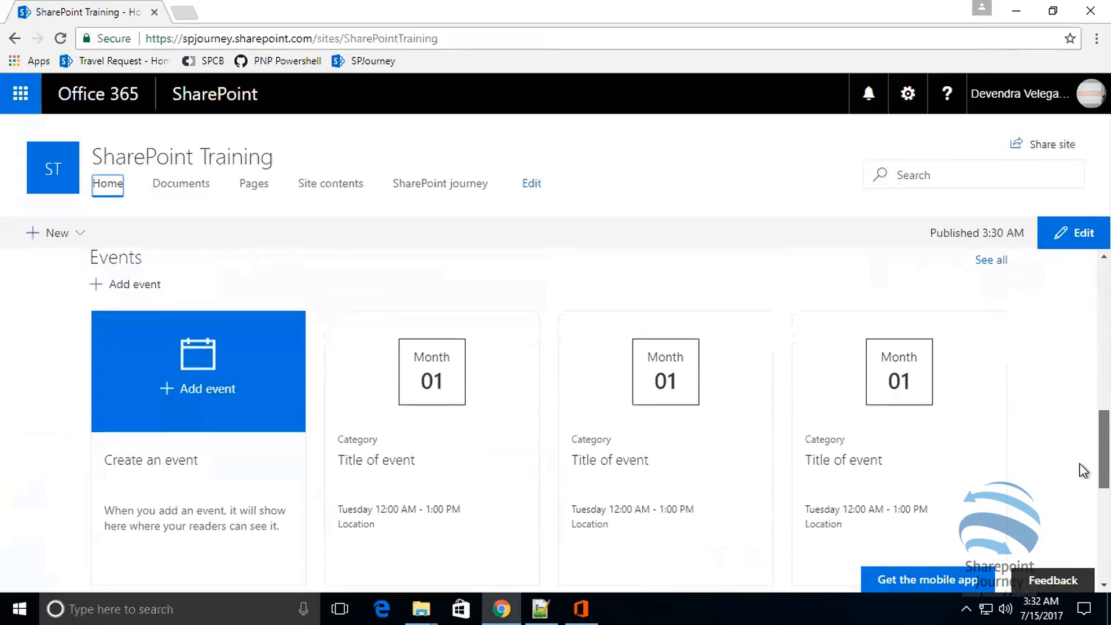
scroll(1082, 480, down, 1)
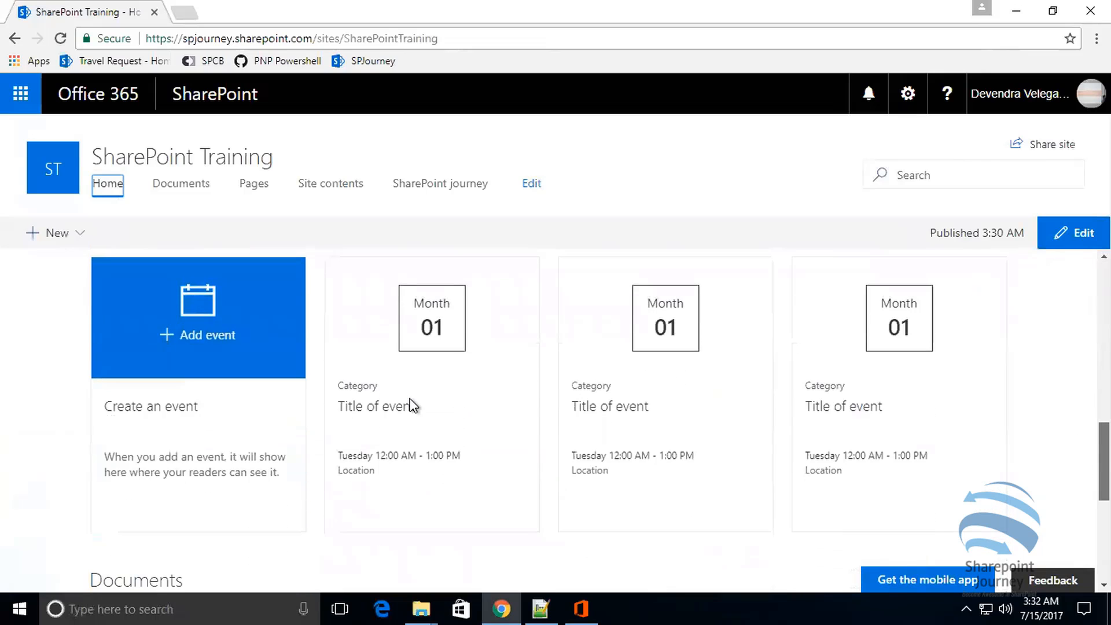
- Try to save a new event without a title, and return to the home page discarding the event
click(283, 353)
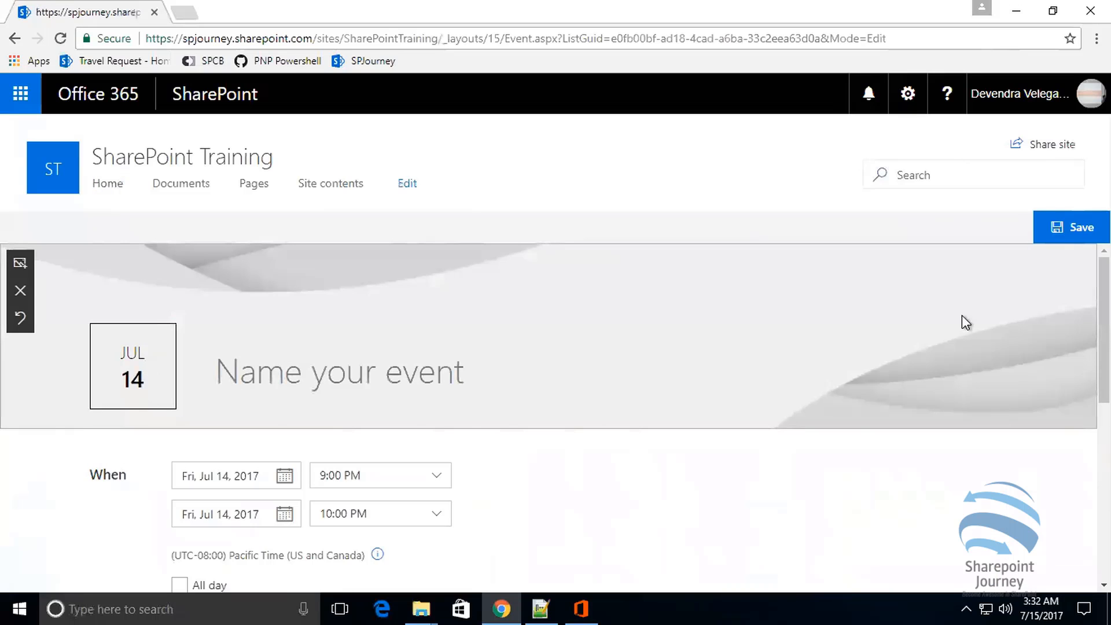
click(1074, 237)
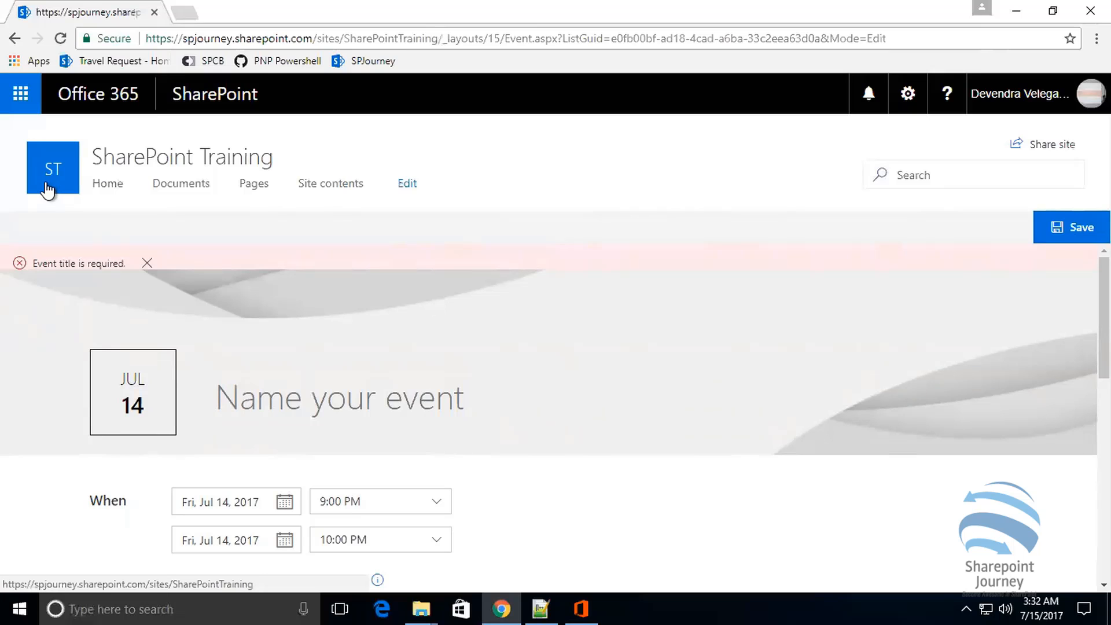
click(100, 185)
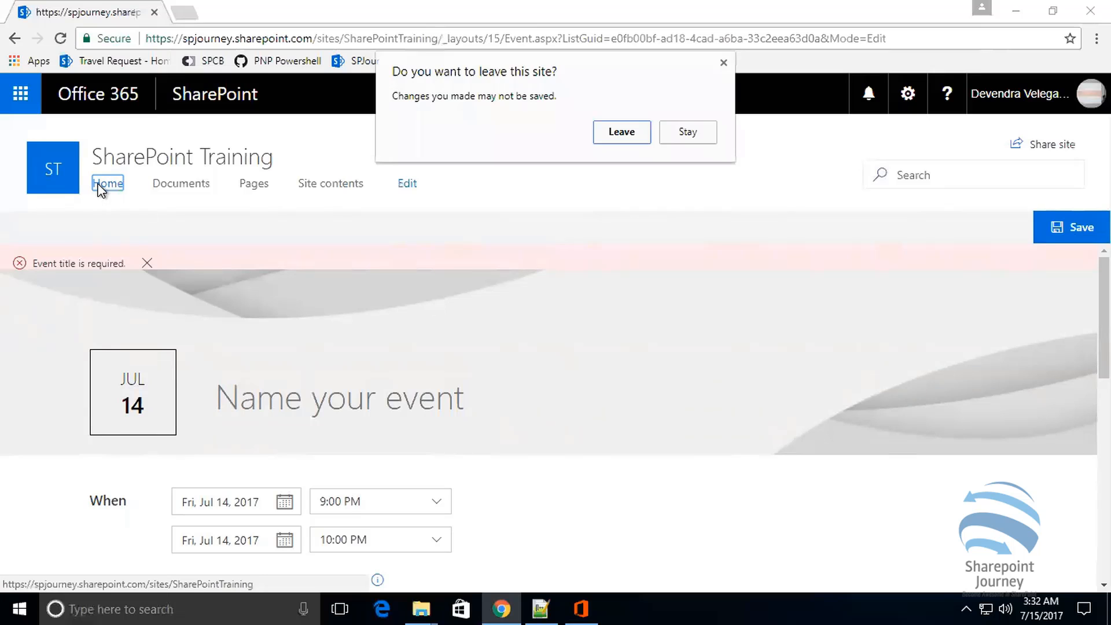
click(625, 133)
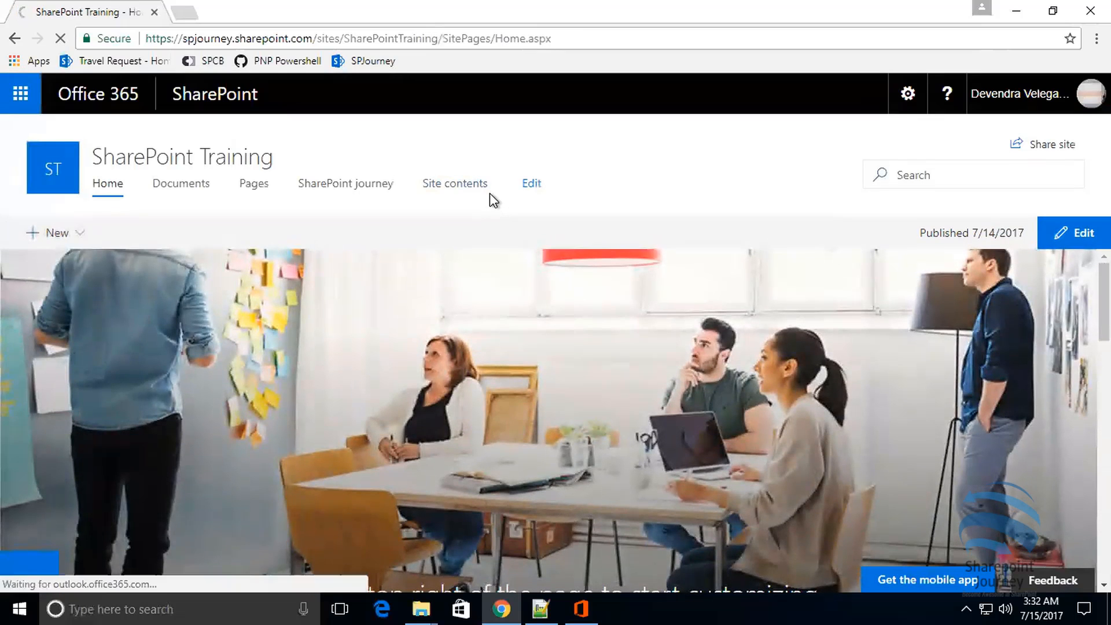
- Switch to the Office 365 Admin center and open the Organization profile page in its settings
click(20, 105)
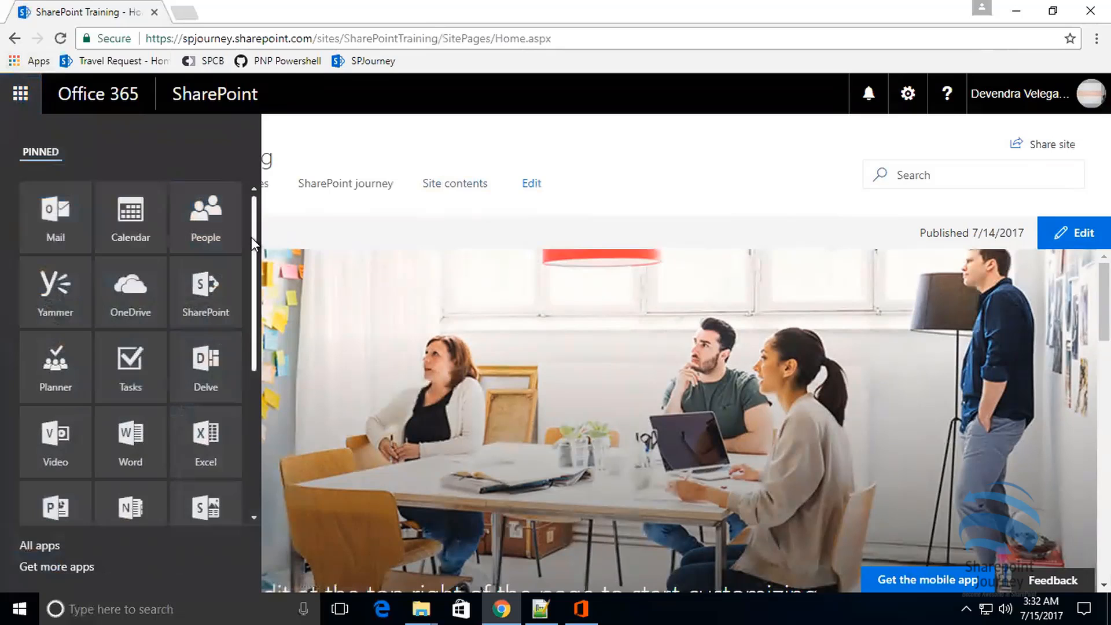
drag(251, 238, 256, 425)
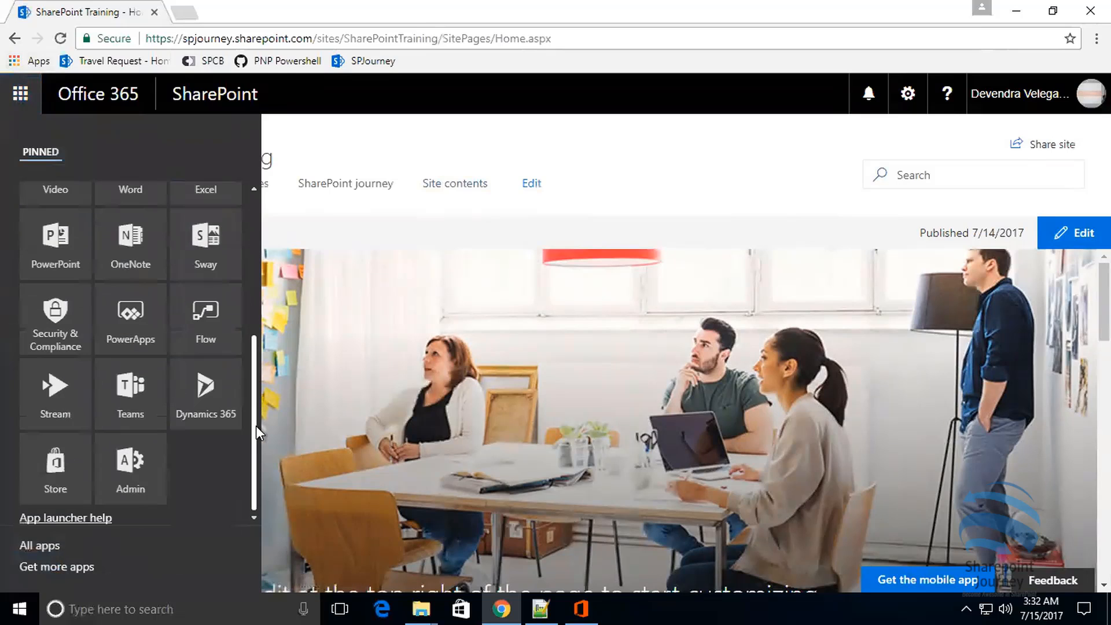
click(127, 462)
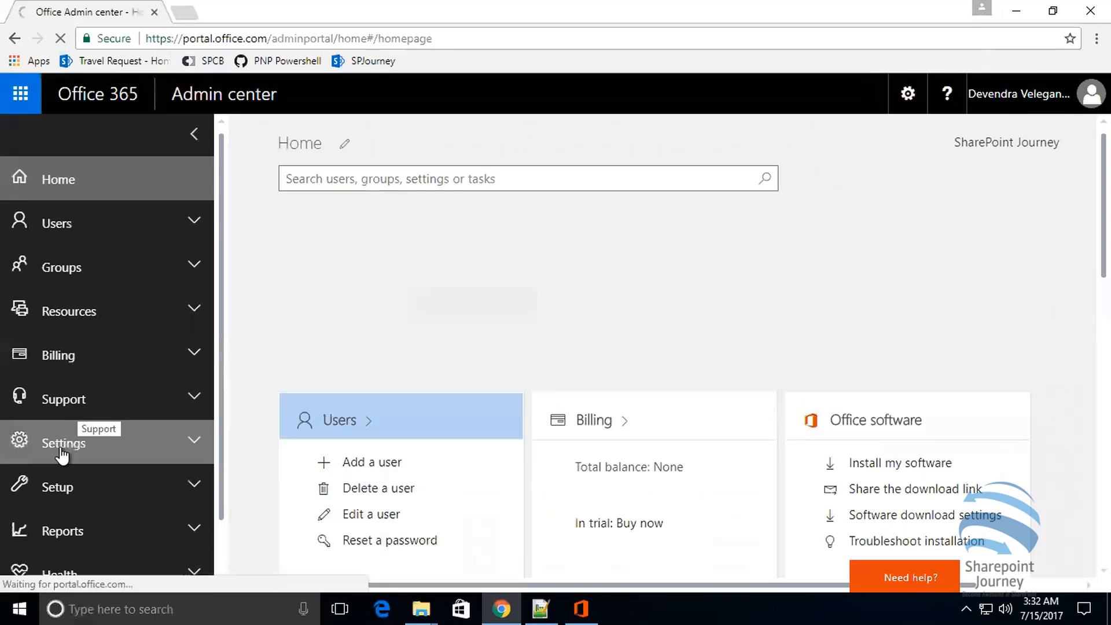
click(60, 449)
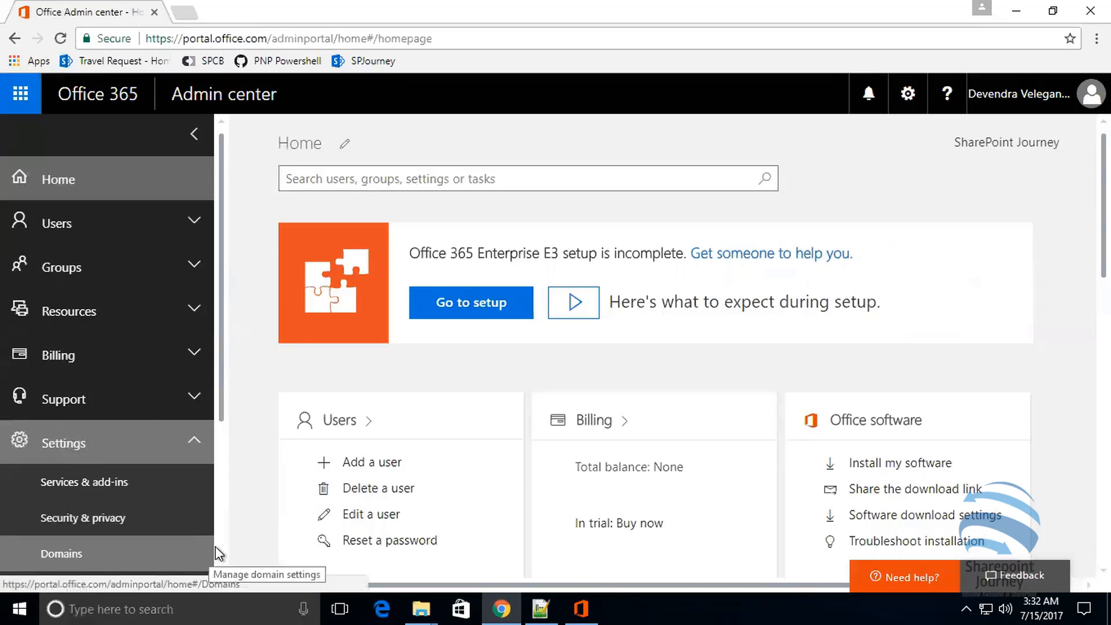
scroll(220, 553, down, 4)
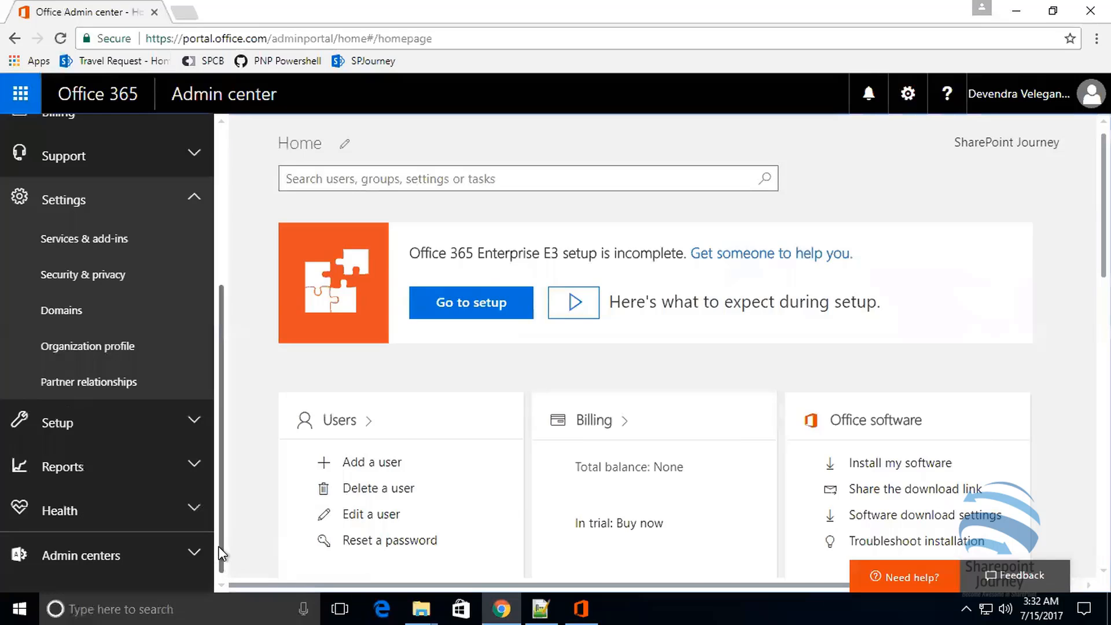
click(94, 348)
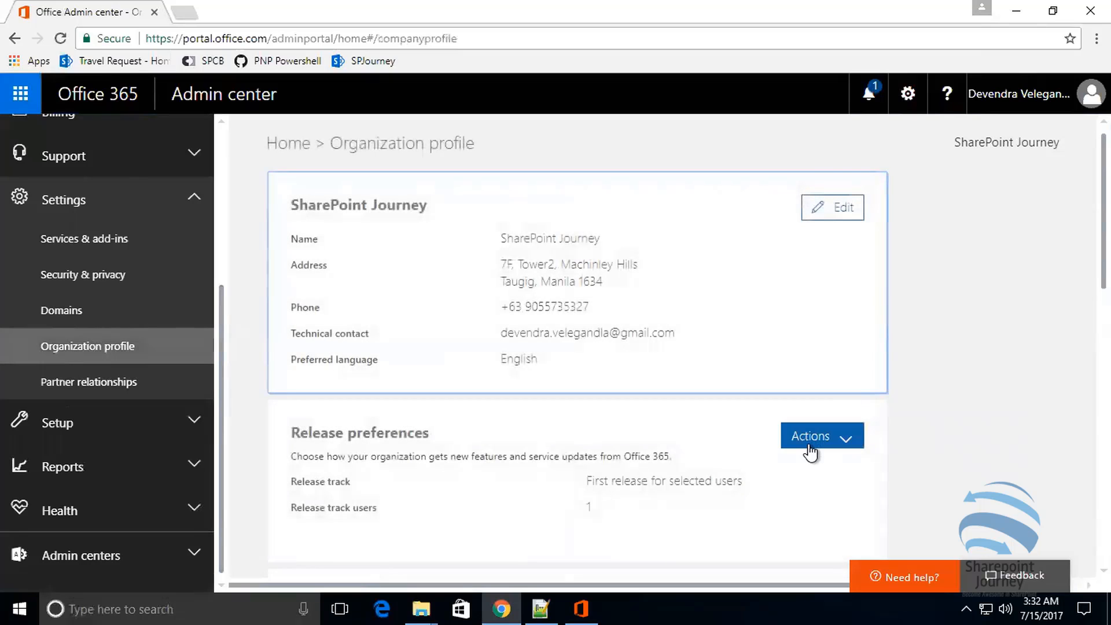
- Open the organization's release preferences for editing, review the release track options, and cancel without changing them
click(809, 445)
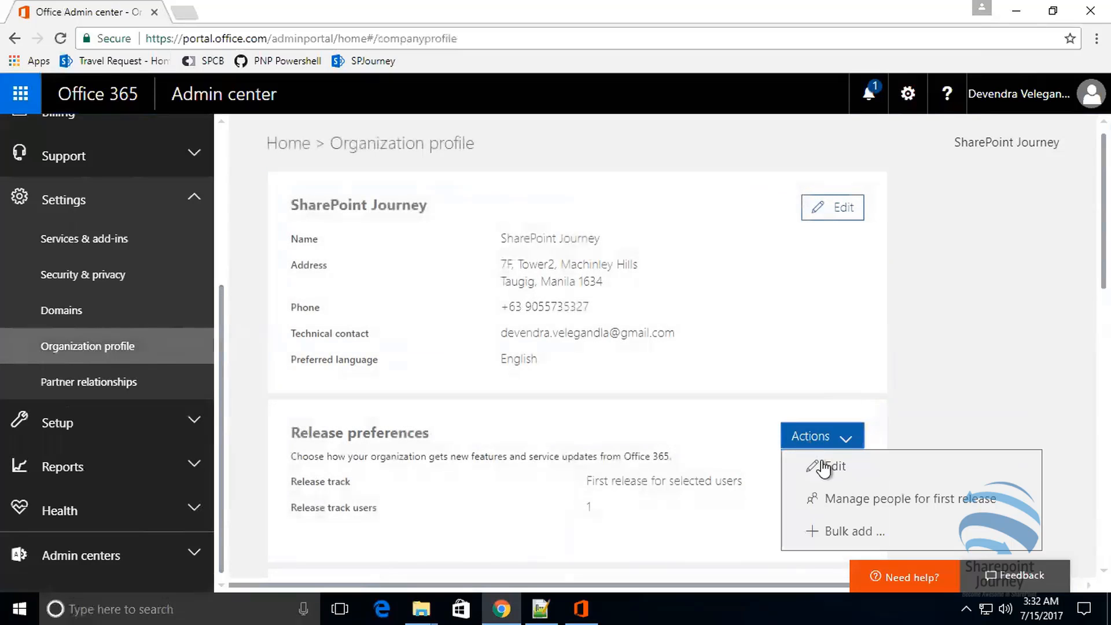
click(824, 462)
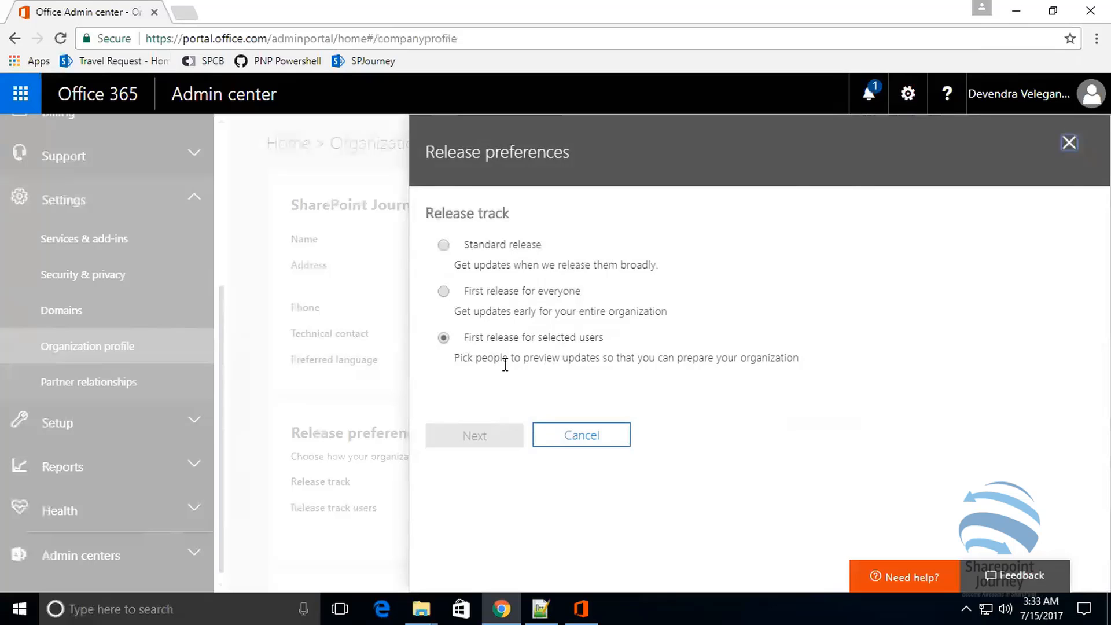
click(586, 445)
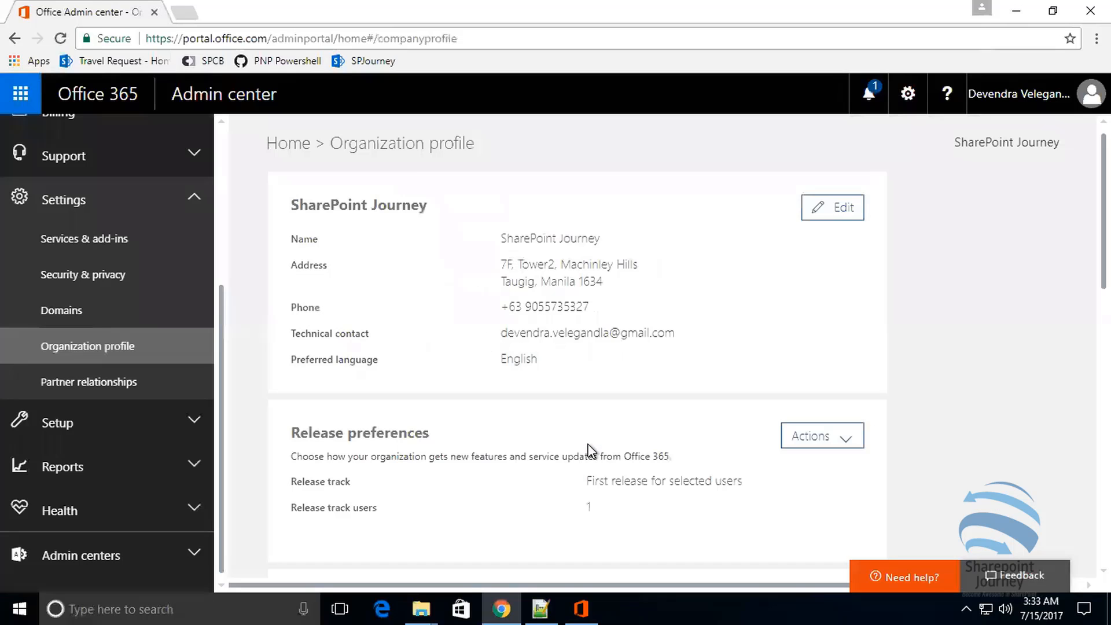